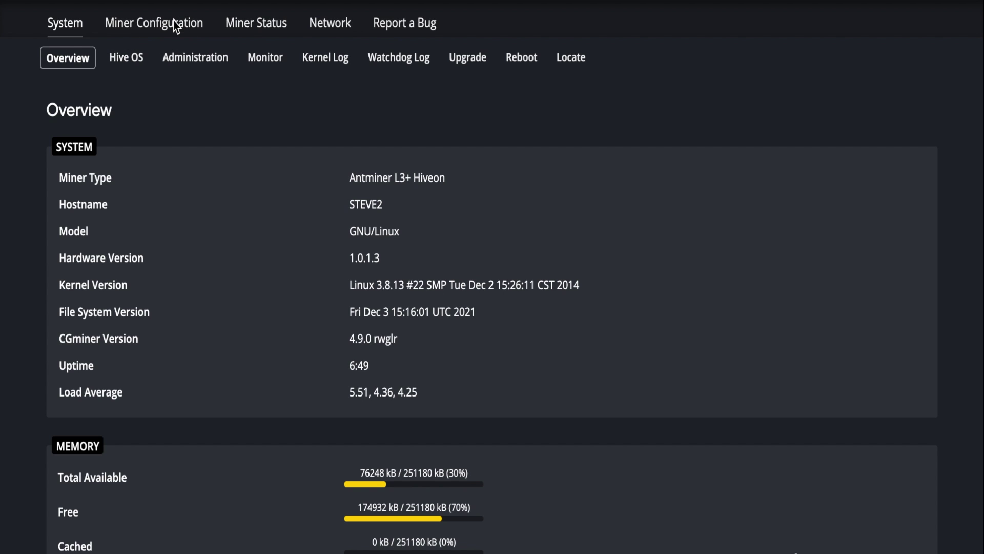
Select the '~504 MH/s ~660 watts' overclock profile (384M, 9.32v) in Auto tuner configuration
left_click(146, 26)
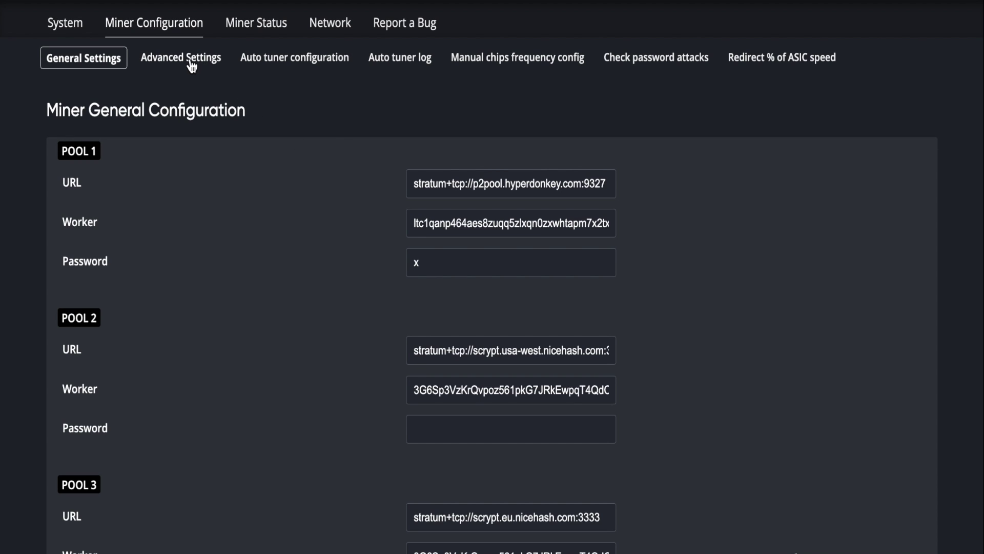
left_click(295, 59)
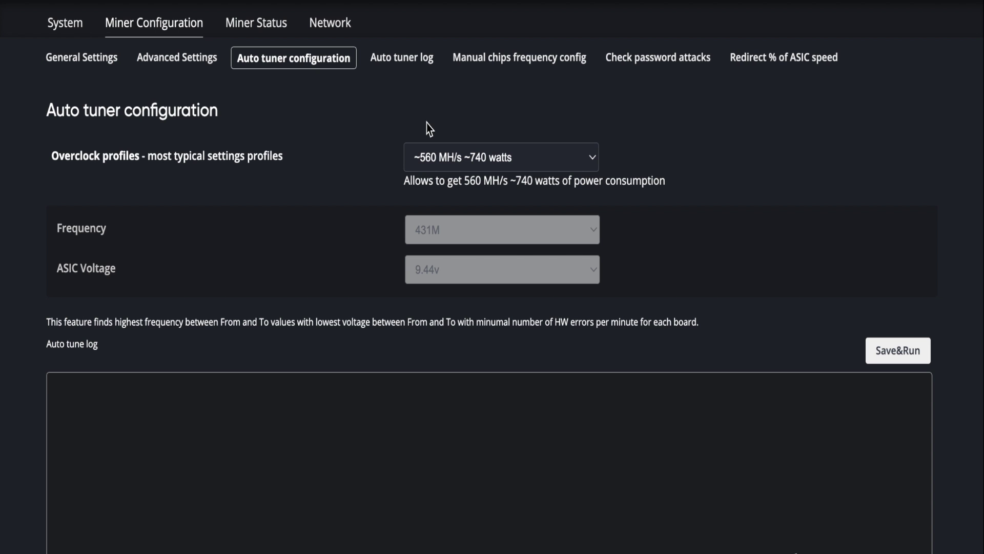
left_click(590, 162)
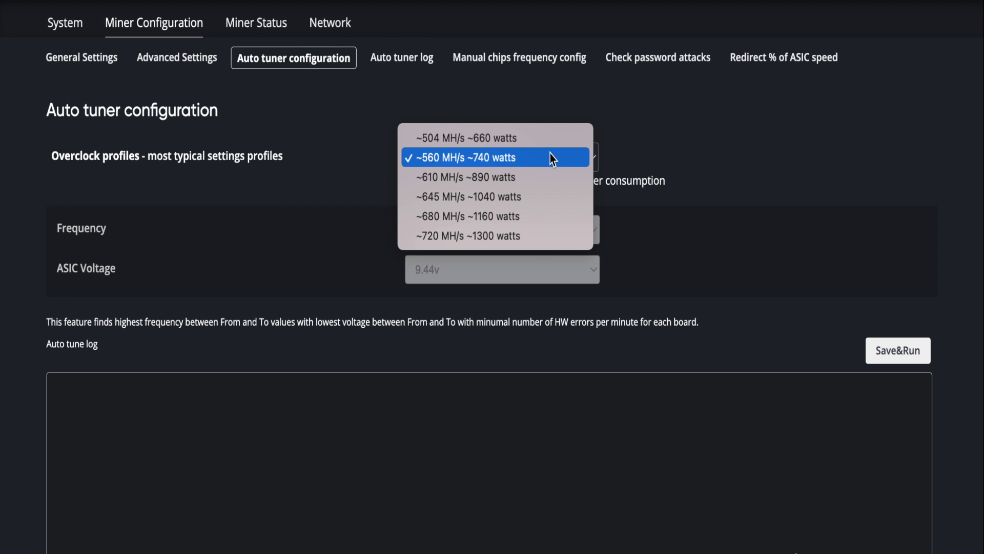
left_click(512, 145)
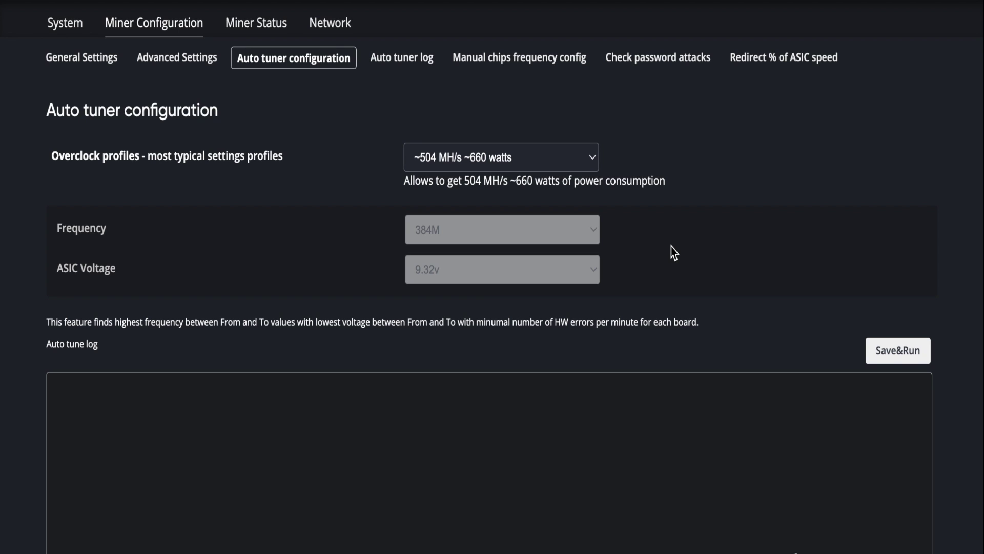
left_click(596, 159)
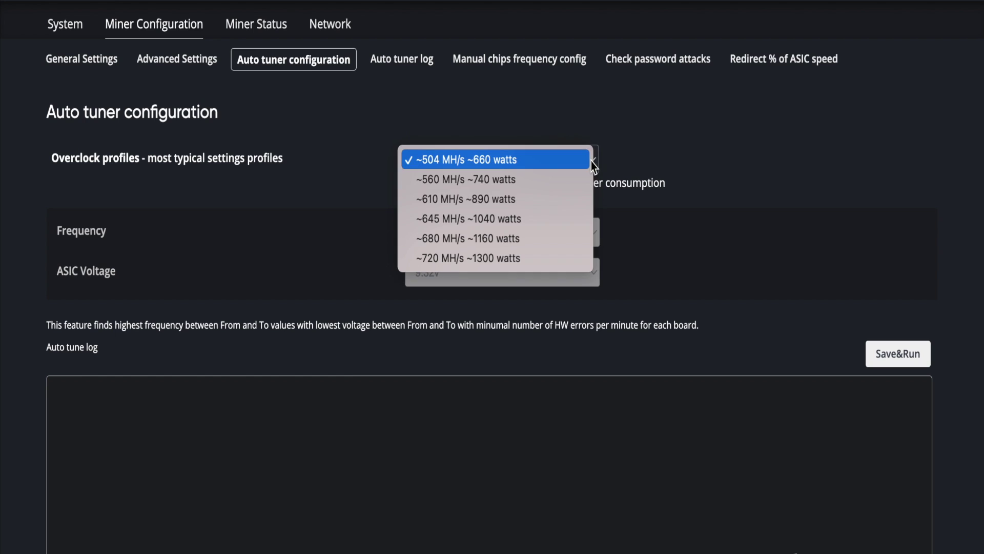
left_click(549, 198)
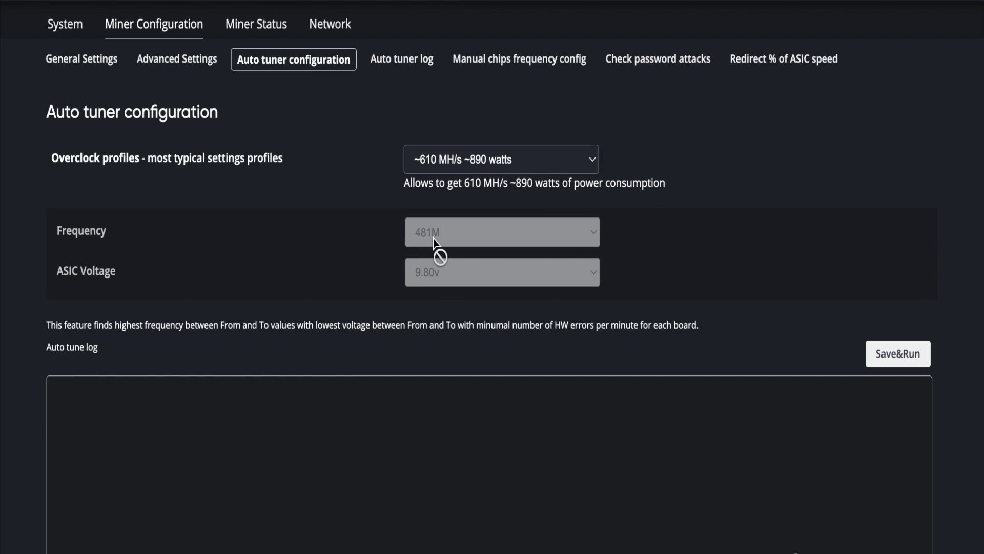
left_click(594, 161)
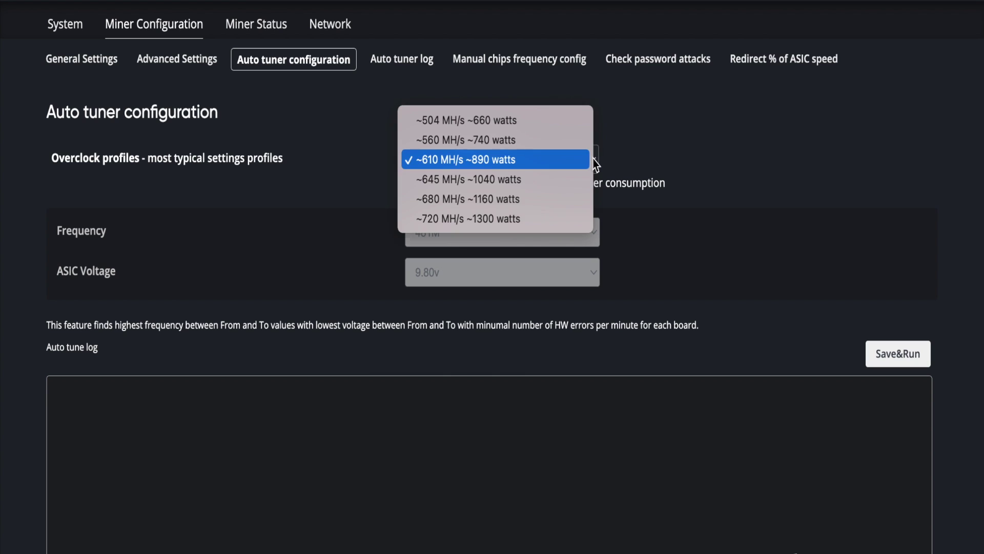
left_click(477, 128)
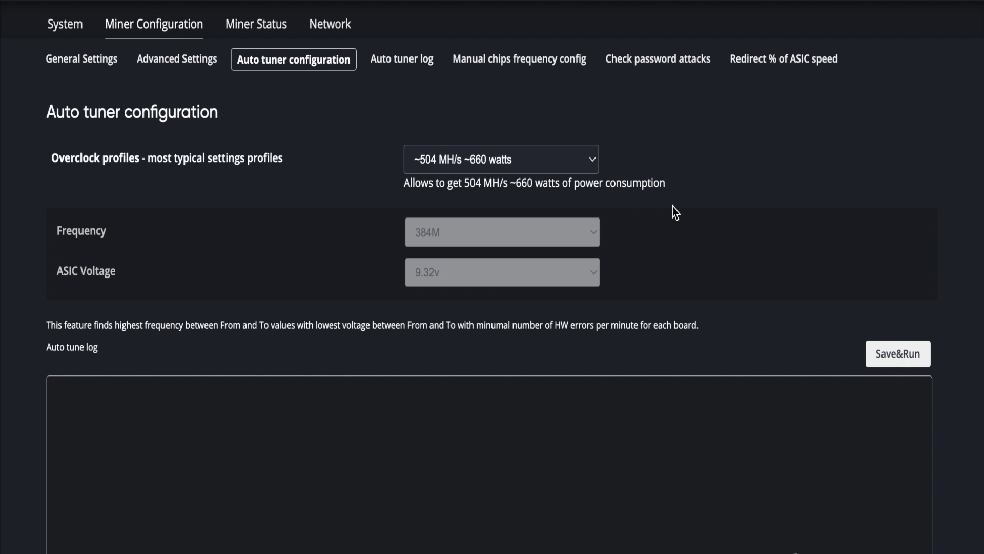
left_click(899, 362)
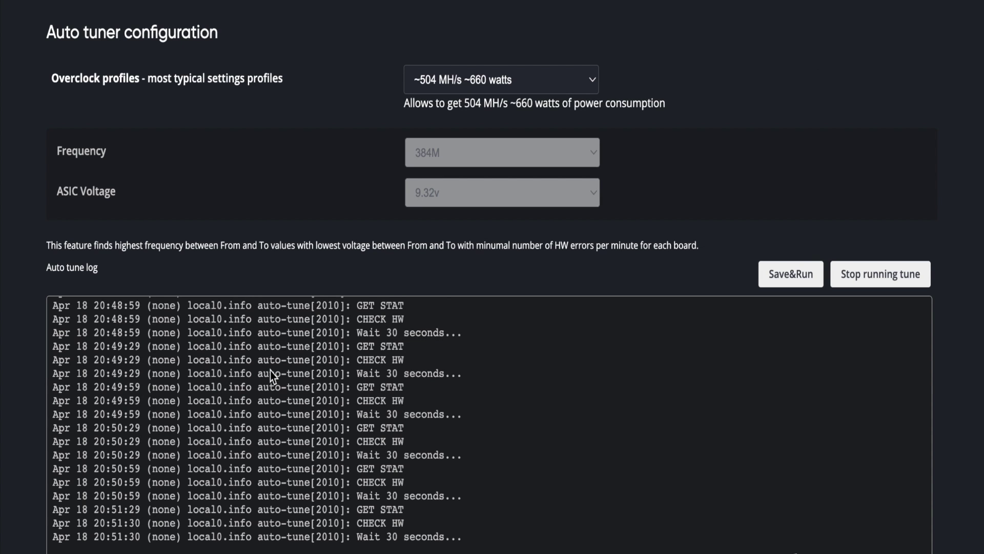
Scroll through the auto tune log entries for the ~504 MH/s ~660 watts run
scroll(270, 371, "up", 3)
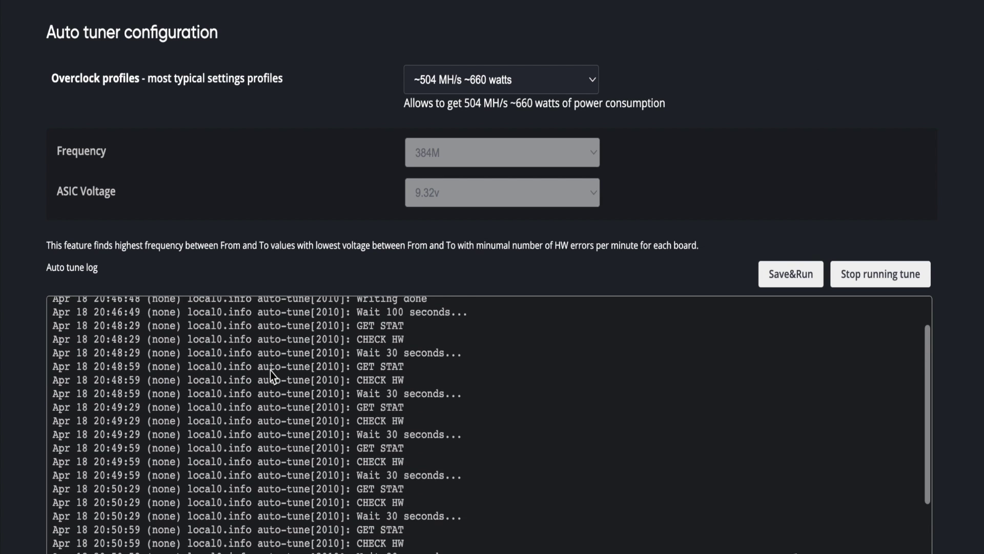
scroll(270, 370, "down", 2)
scroll(307, 220, "up", 2)
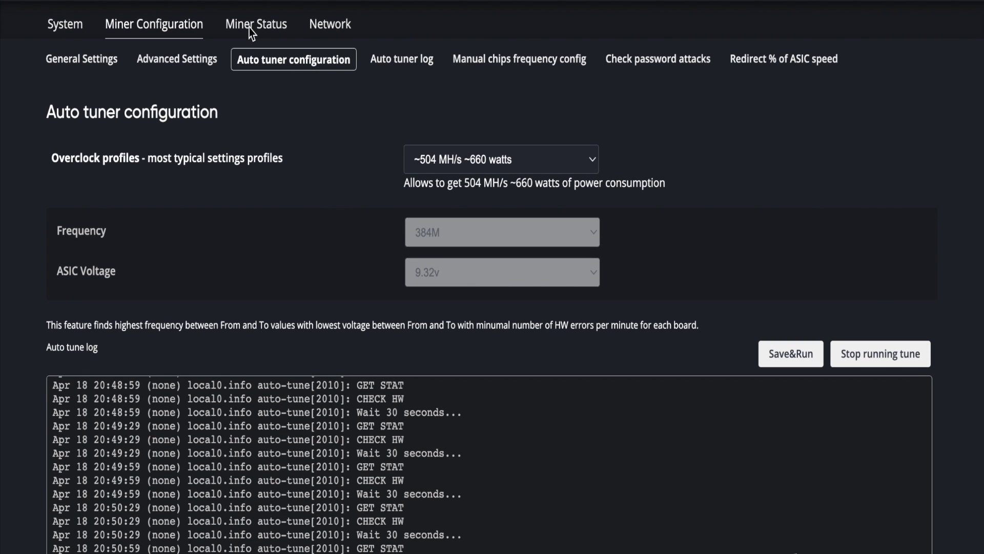
Review Miner Status hashrate (about 502 MH/s, 660.48 W) and HW errors, then return to Miner Configuration
left_click(262, 28)
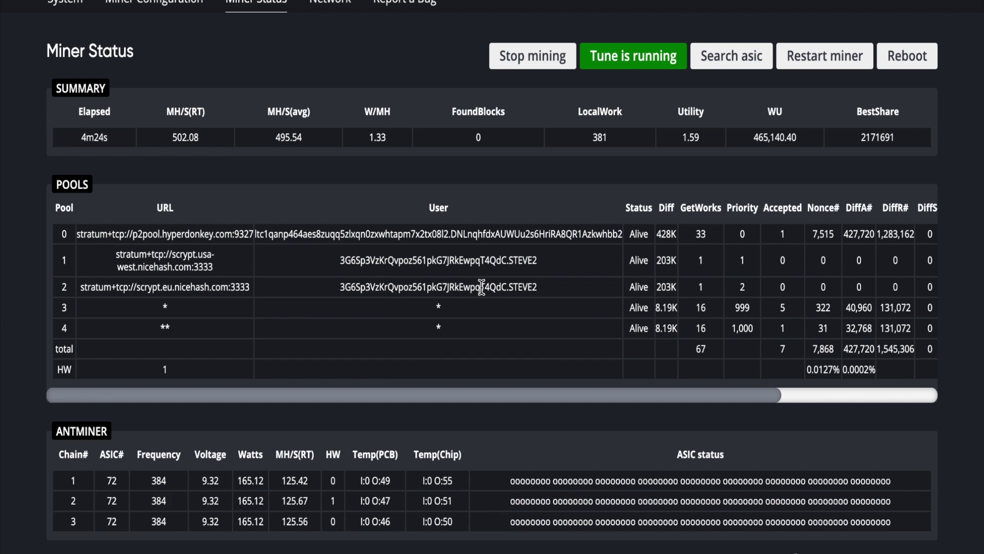
scroll(481, 287, "down", 1)
scroll(425, 388, "down", 1)
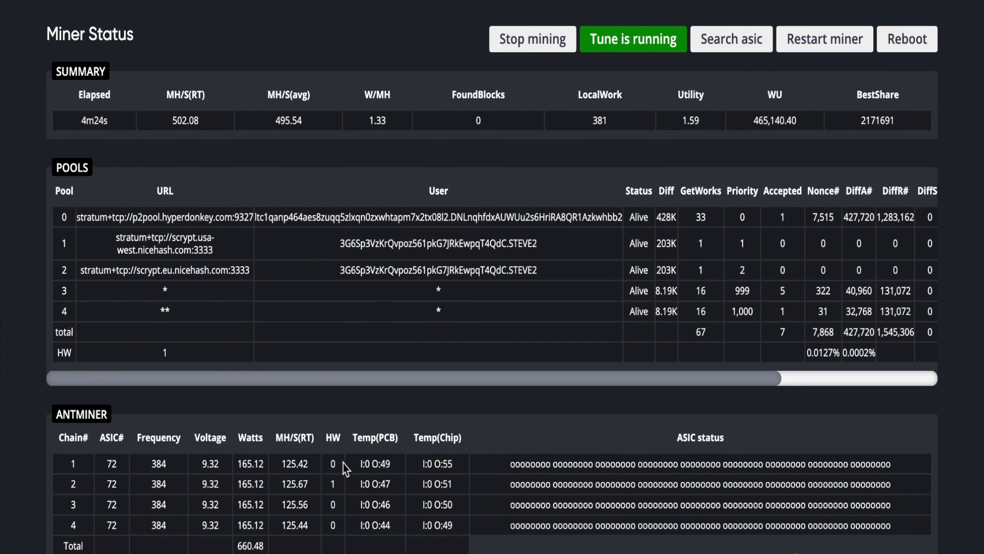
scroll(343, 463, "down", 1)
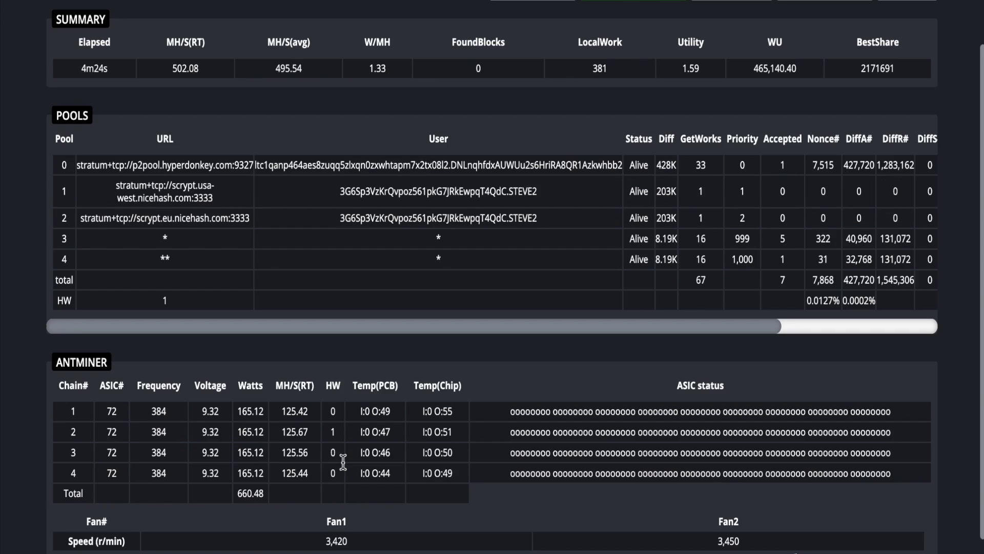
scroll(343, 462, "up", 2)
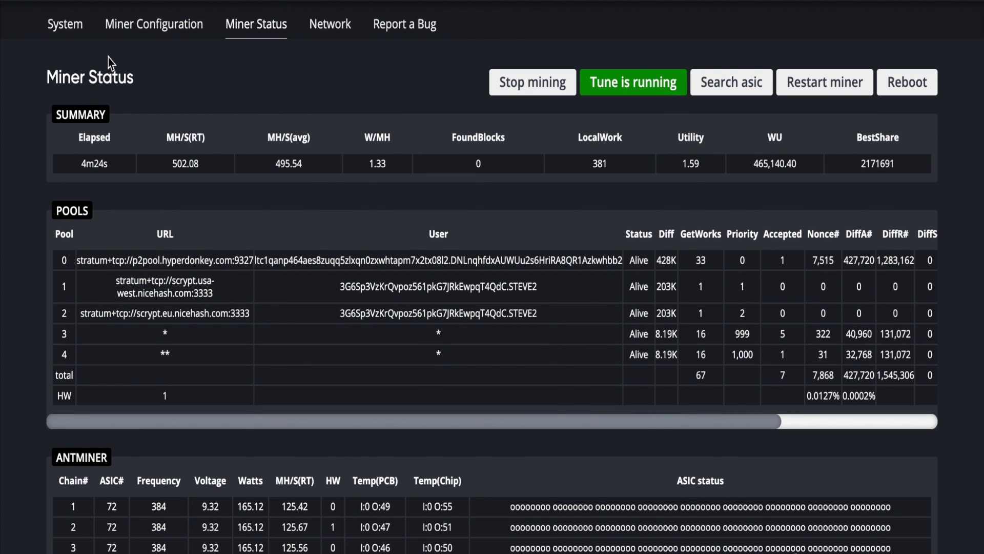
left_click(149, 26)
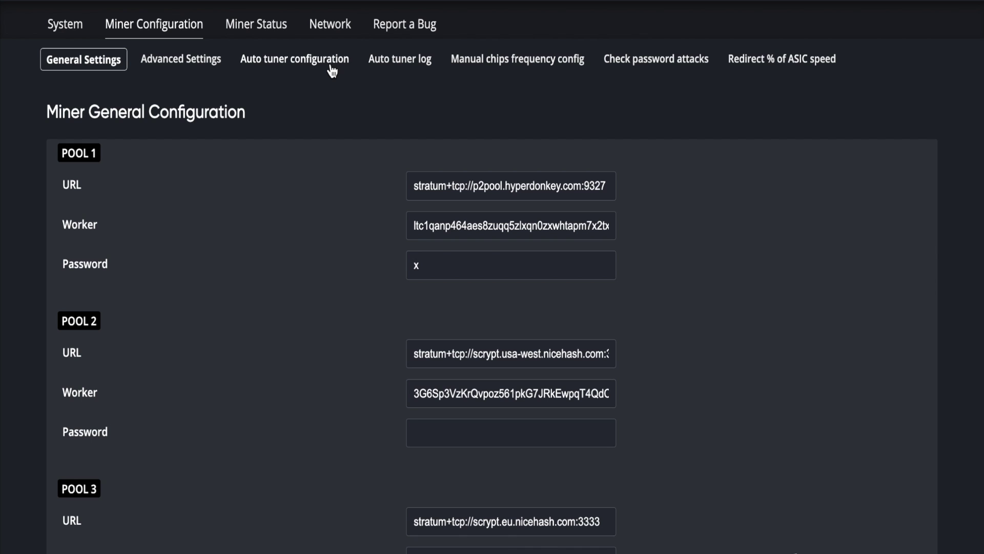
Read through the auto tuner log, then return to Miner Status showing 501.06 MH/s average
left_click(386, 64)
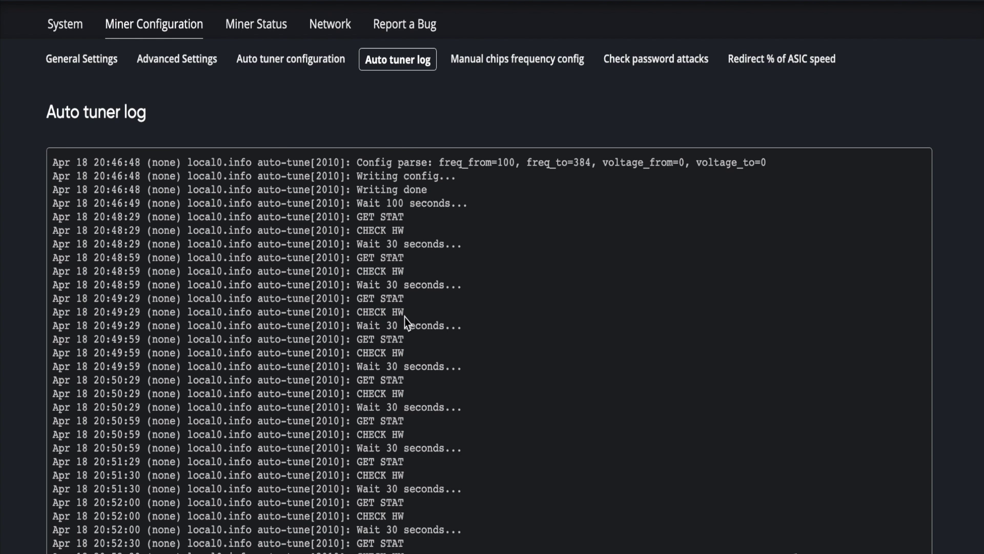
scroll(405, 322, "down", 5)
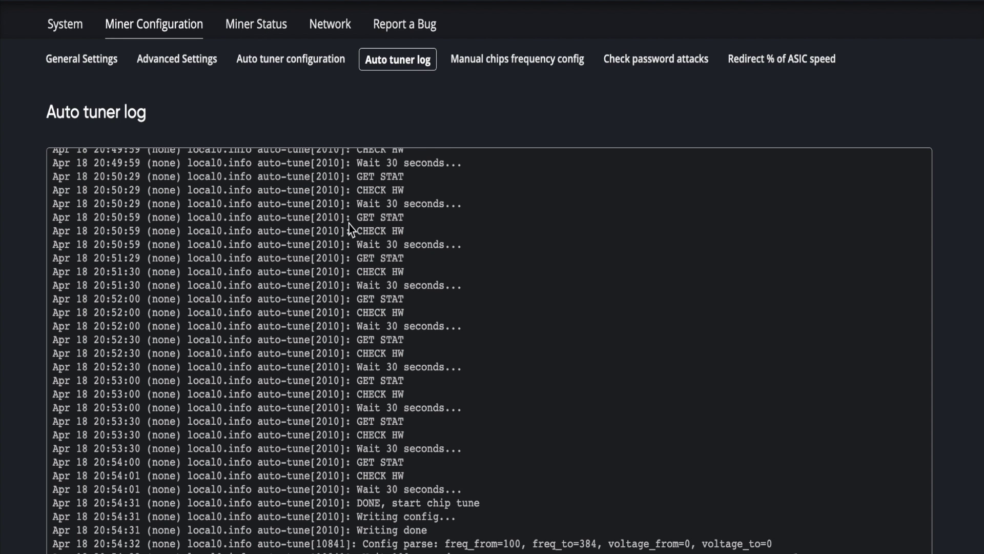
left_click(274, 29)
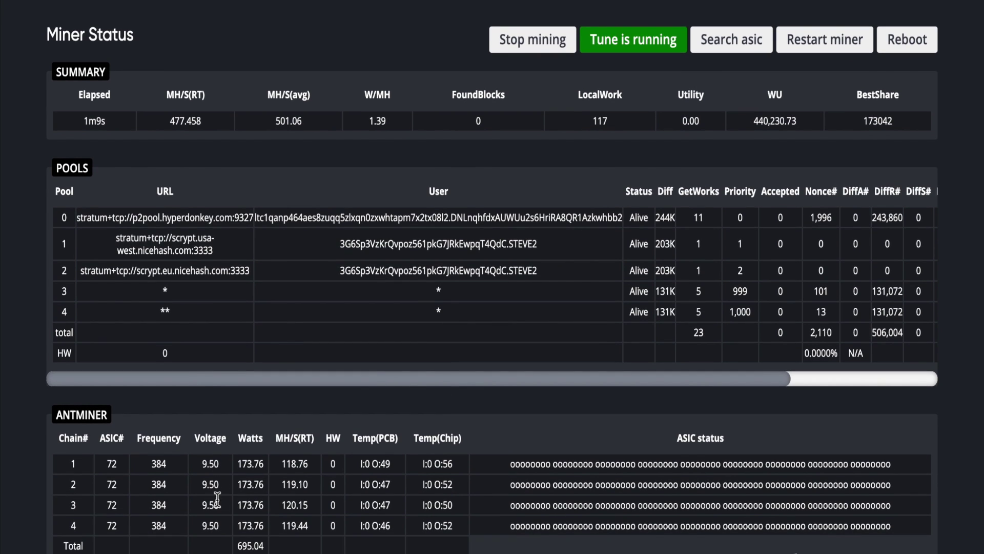
Scroll the ANTMINER table to review all four chains running at 384
scroll(307, 458, "down", 1)
scroll(307, 458, "down", 1)
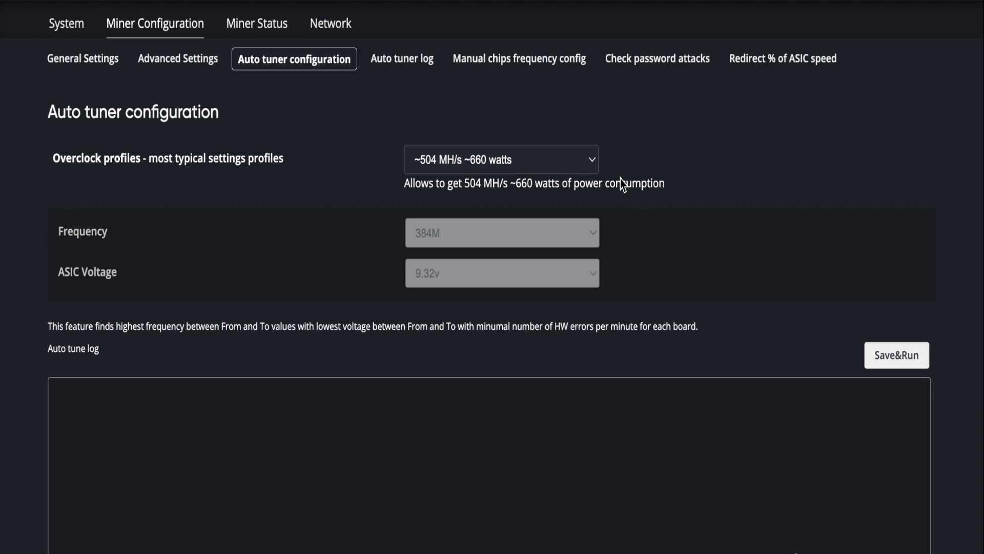
Switch to the '~560 MH/s ~740 watts' profile (431M, 9.44v) and Save&Run to restart tuning
left_click(591, 162)
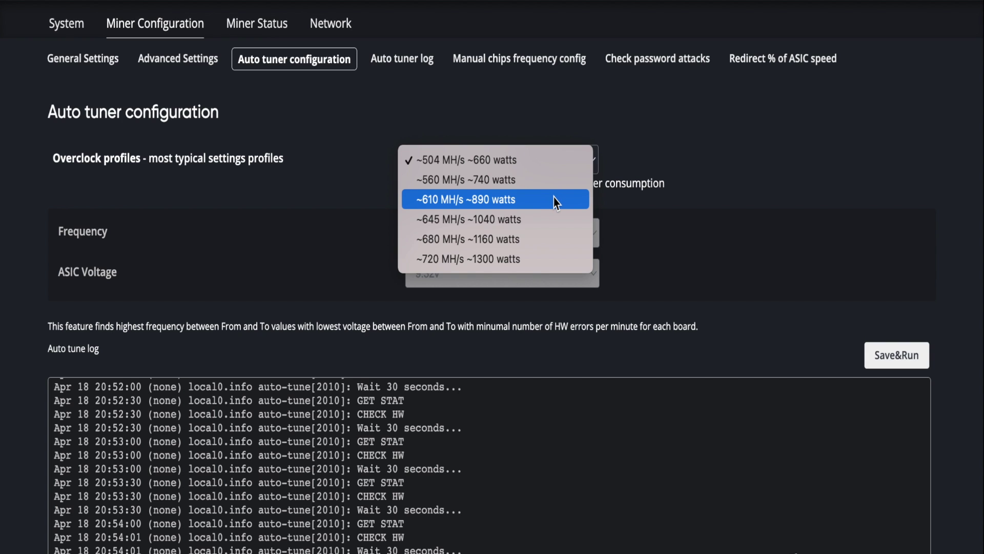
left_click(548, 181)
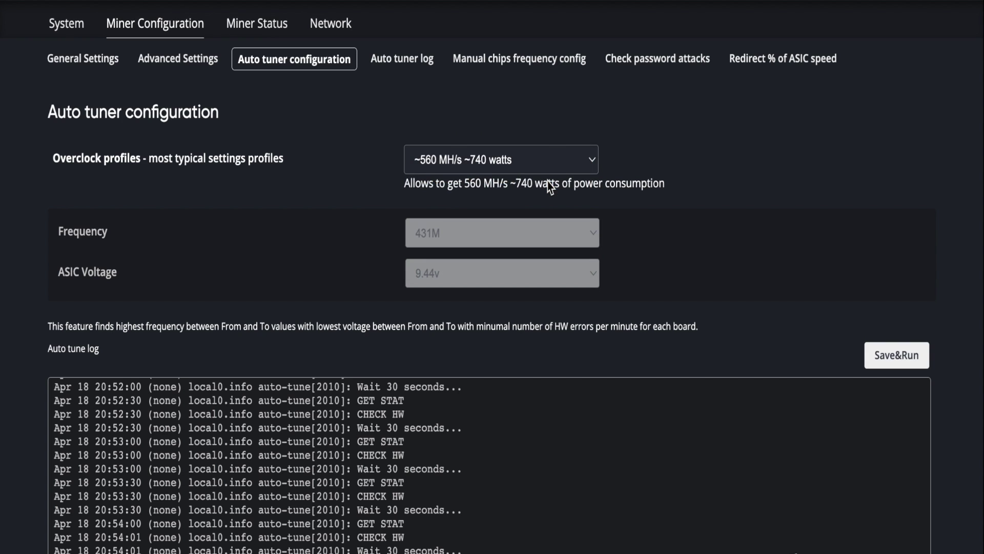
left_click(903, 355)
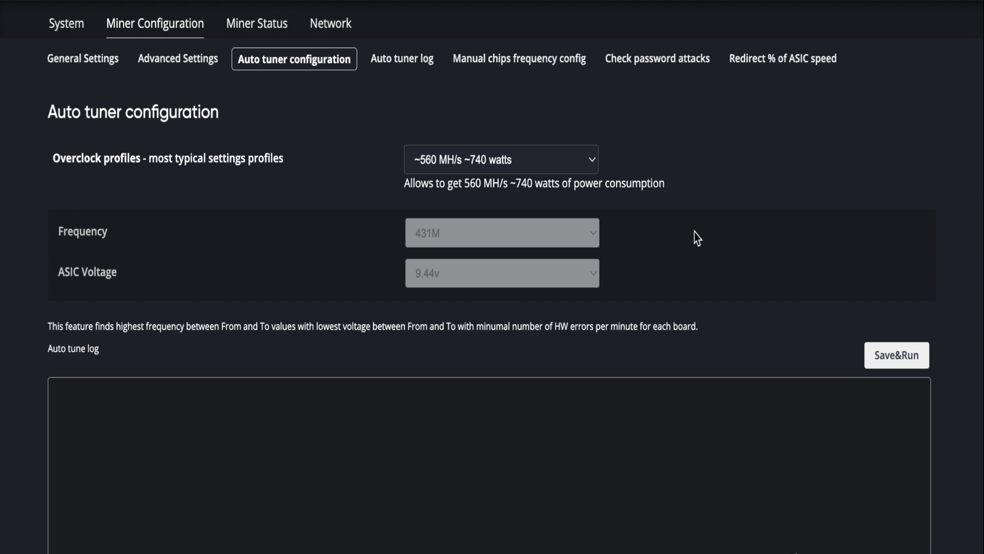
scroll(697, 238, "down", 3)
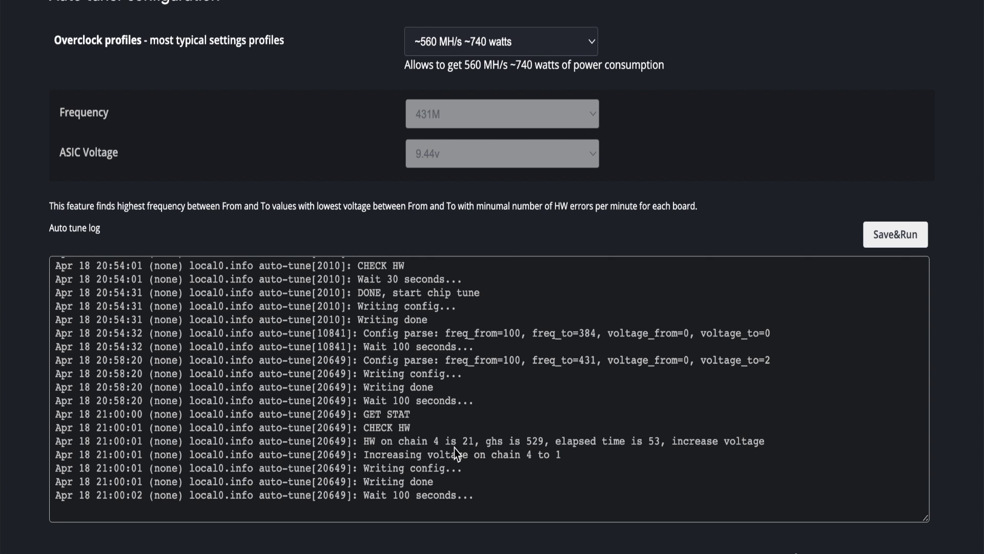
scroll(534, 286, "up", 10)
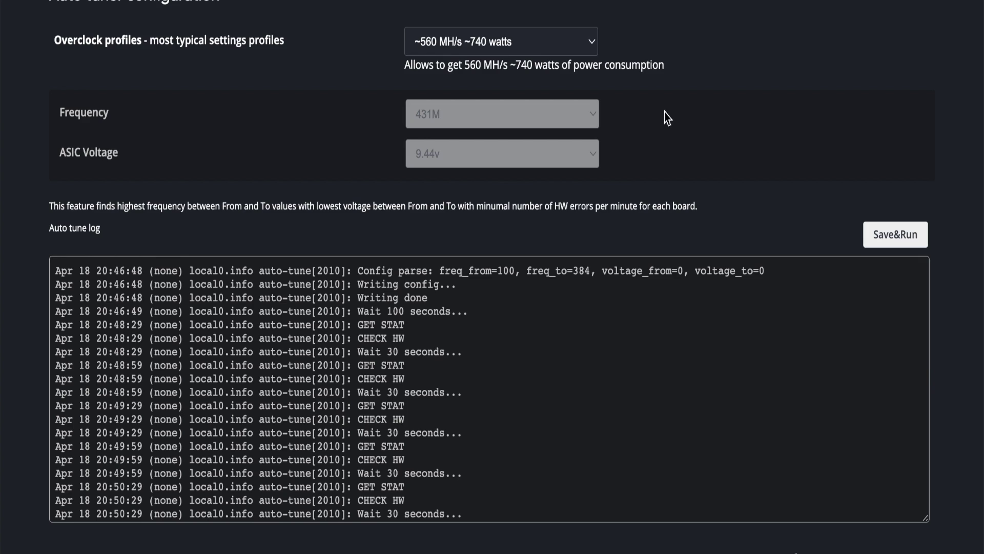
scroll(672, 110, "up", 3)
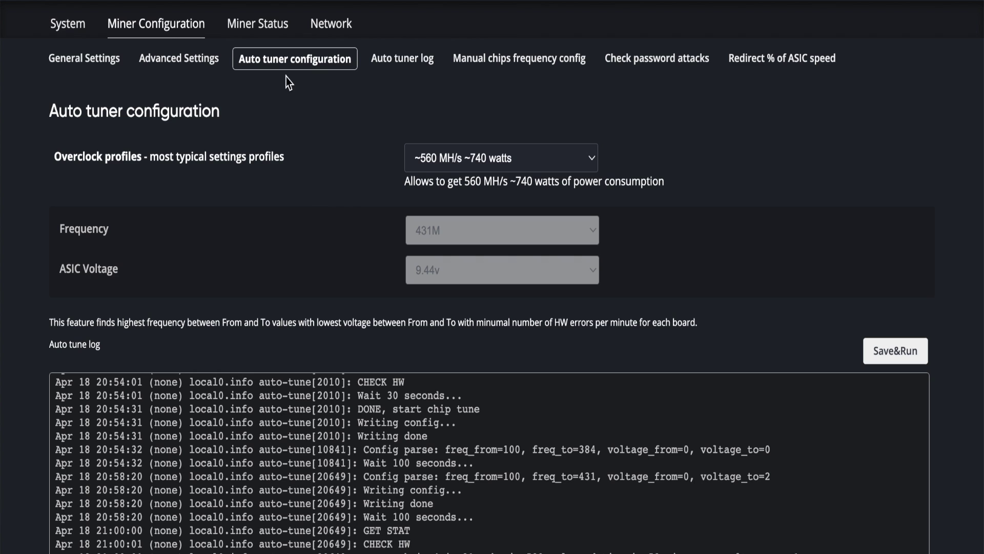
left_click(271, 26)
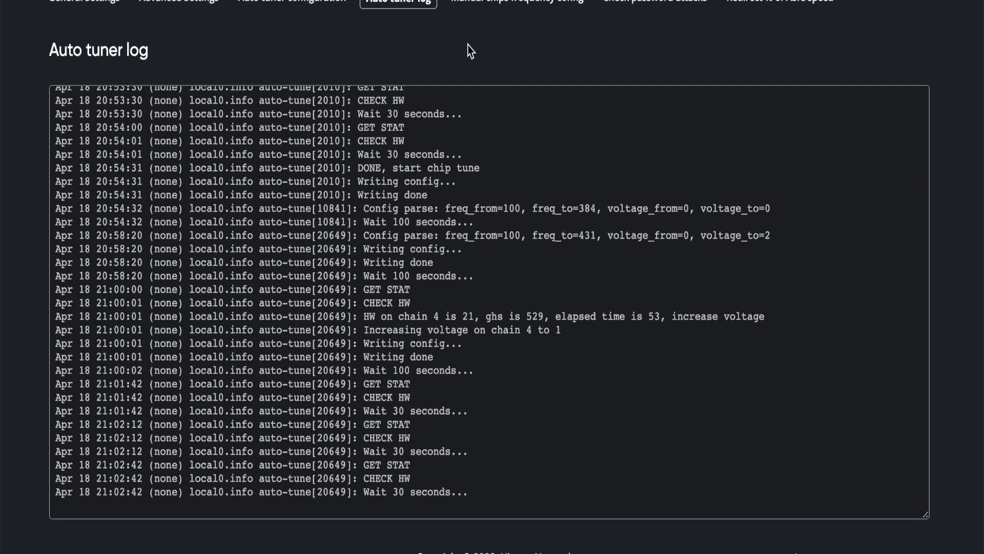
Refresh, check MH/s and HW columns on Miner Status, then open Manual chips frequency config
key("F5")
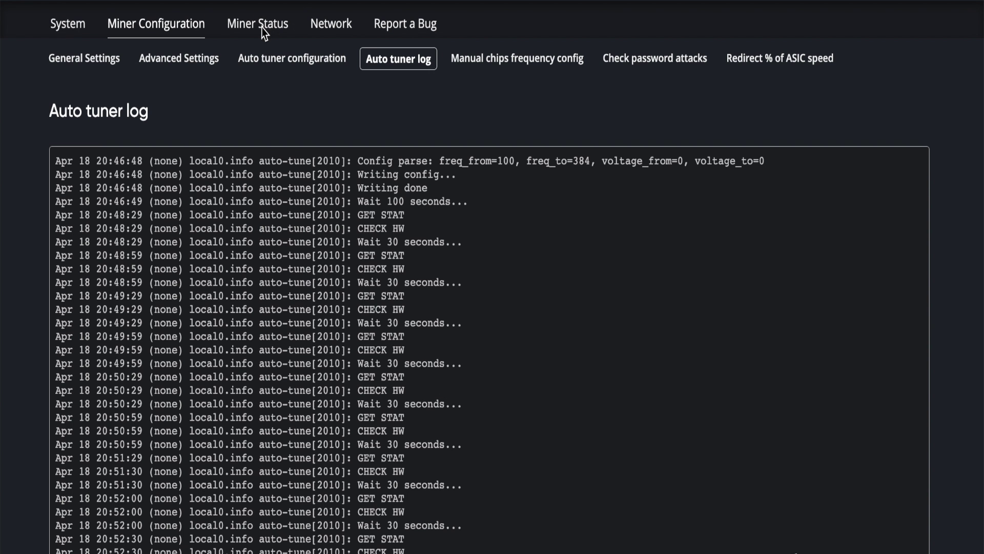
left_click(262, 27)
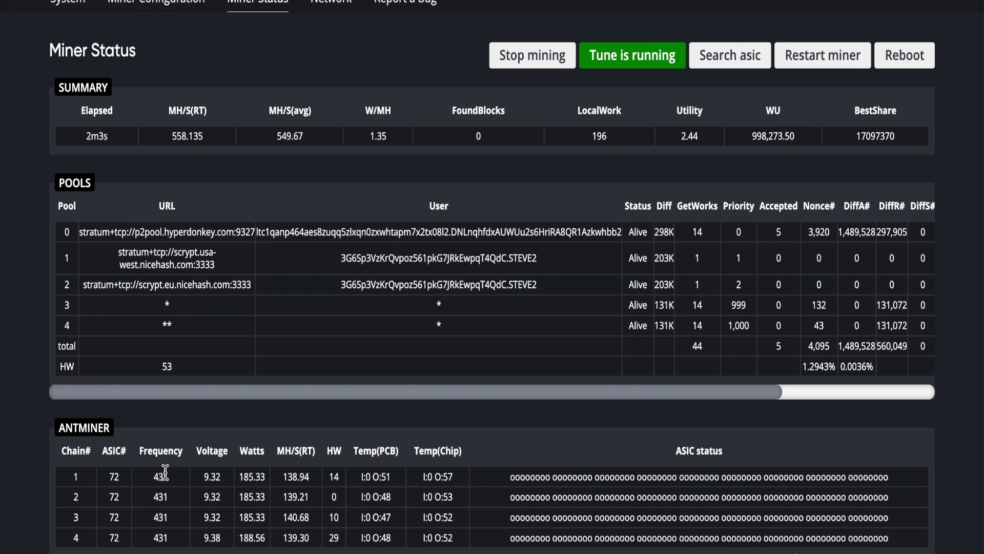
scroll(231, 491, "up", 1)
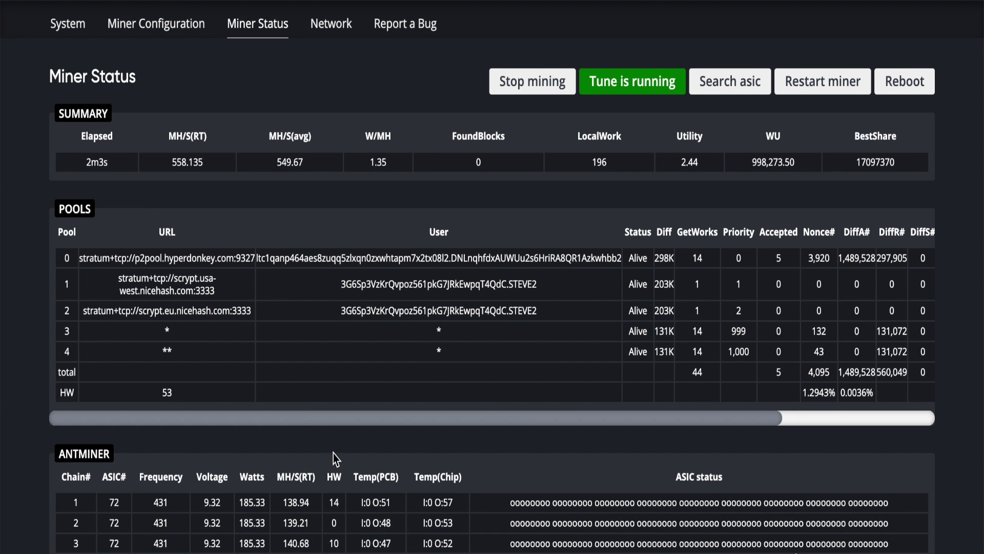
scroll(334, 453, "down", 2)
scroll(334, 453, "down", 1)
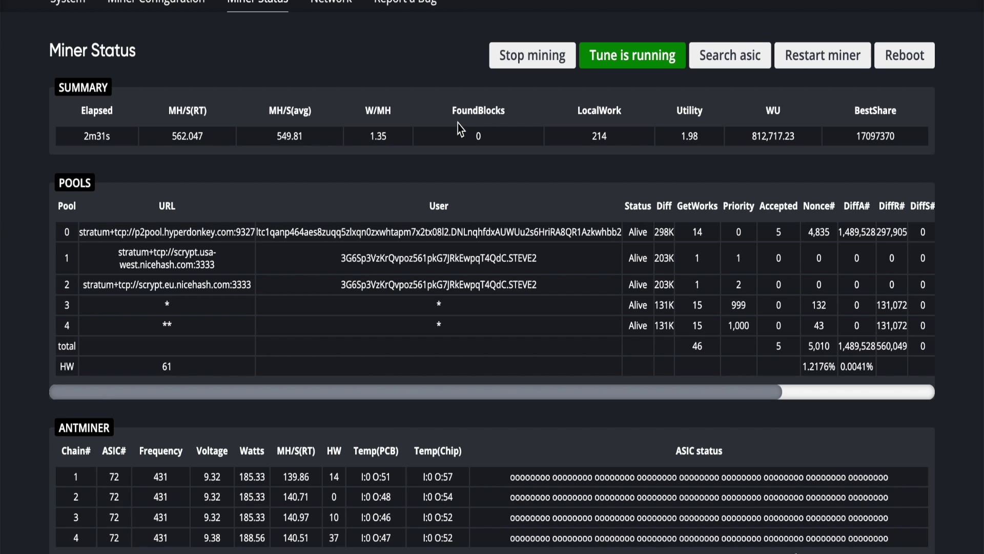
scroll(492, 277, "down", 2)
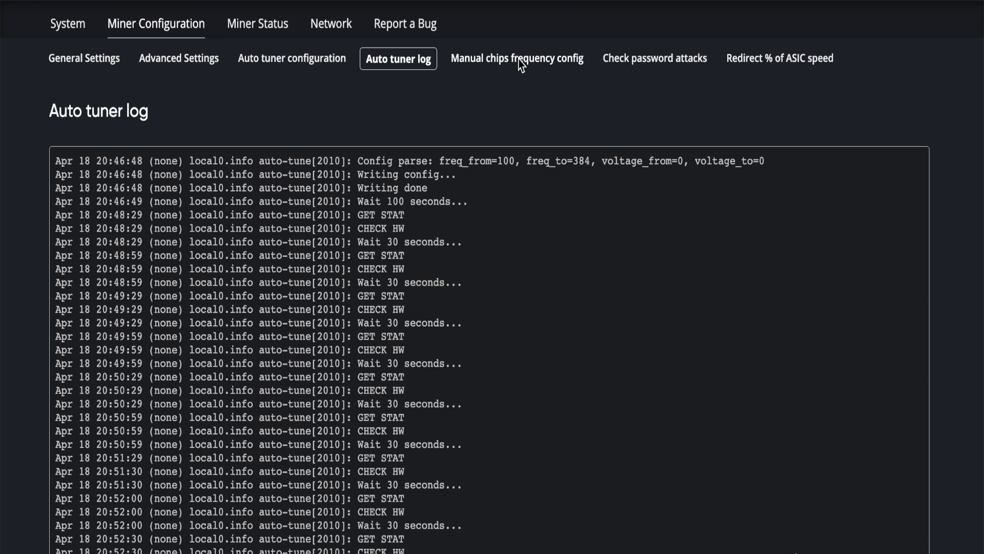
left_click(520, 64)
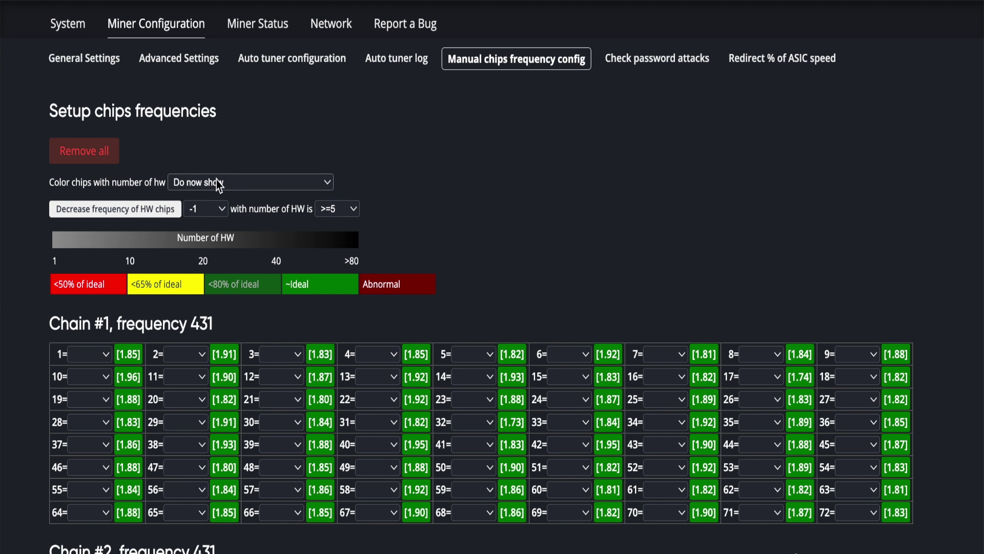
Shade chips with >=5 HW errors and scroll through Chains #1–#4 at frequency 431
left_click(210, 186)
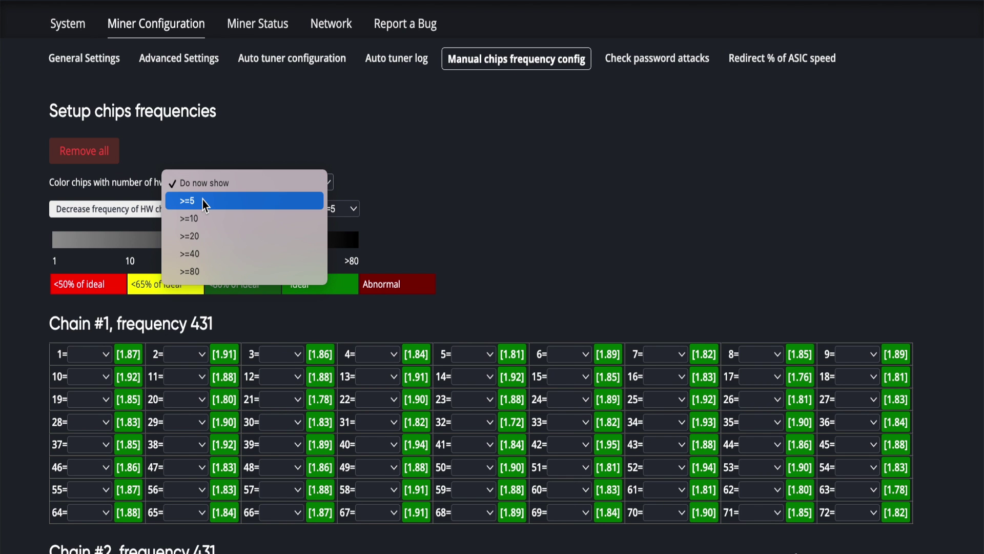
left_click(201, 200)
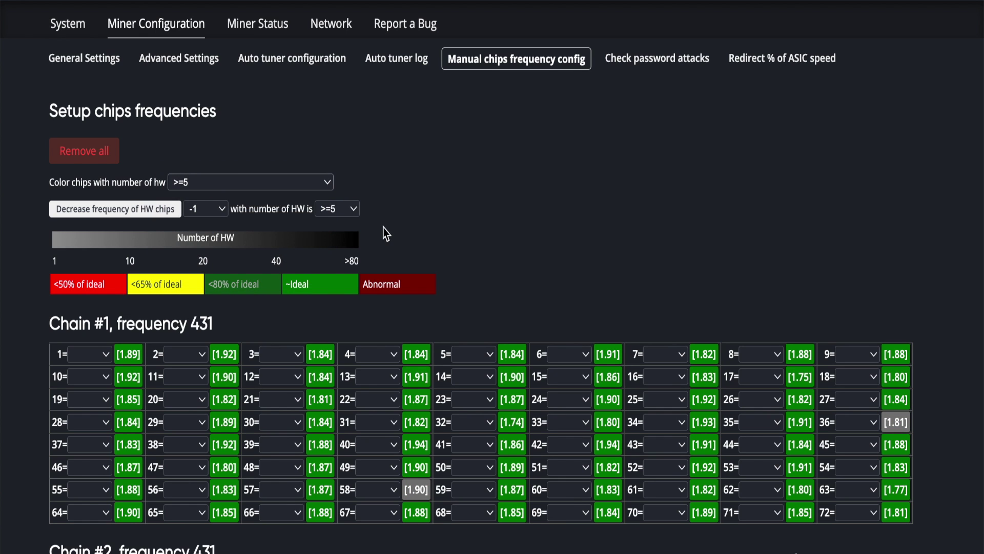
scroll(535, 237, "down", 2)
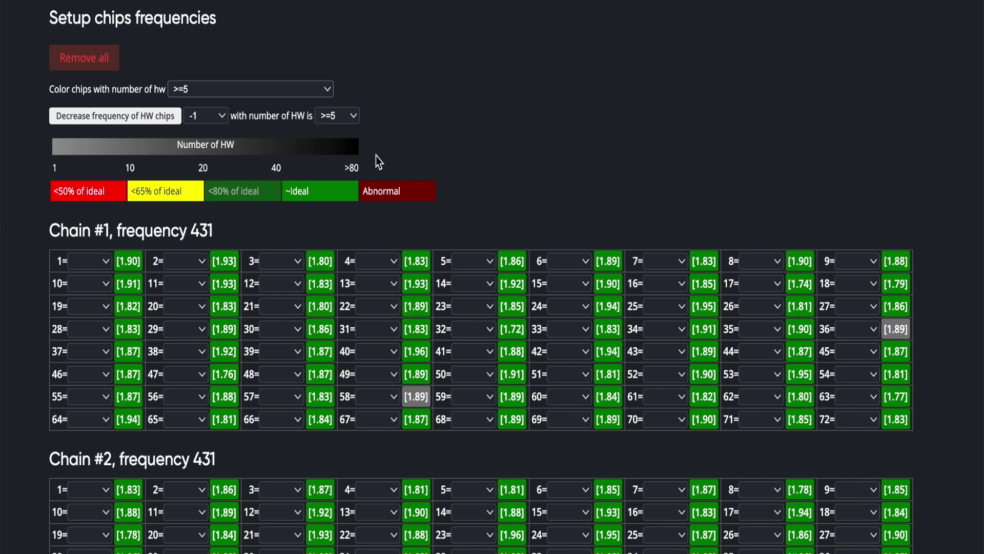
scroll(634, 197, "down", 1)
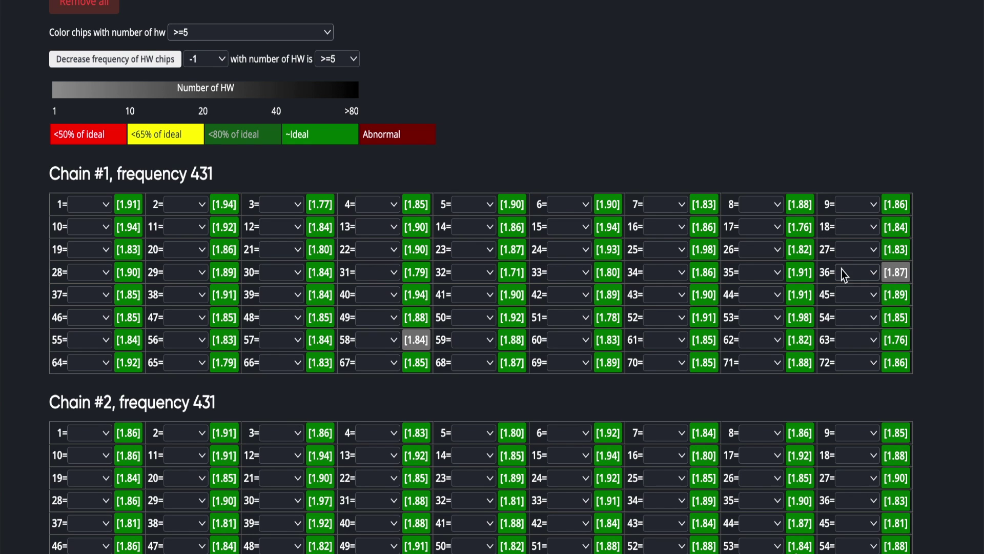
scroll(661, 365, "down", 7)
scroll(662, 365, "down", 3)
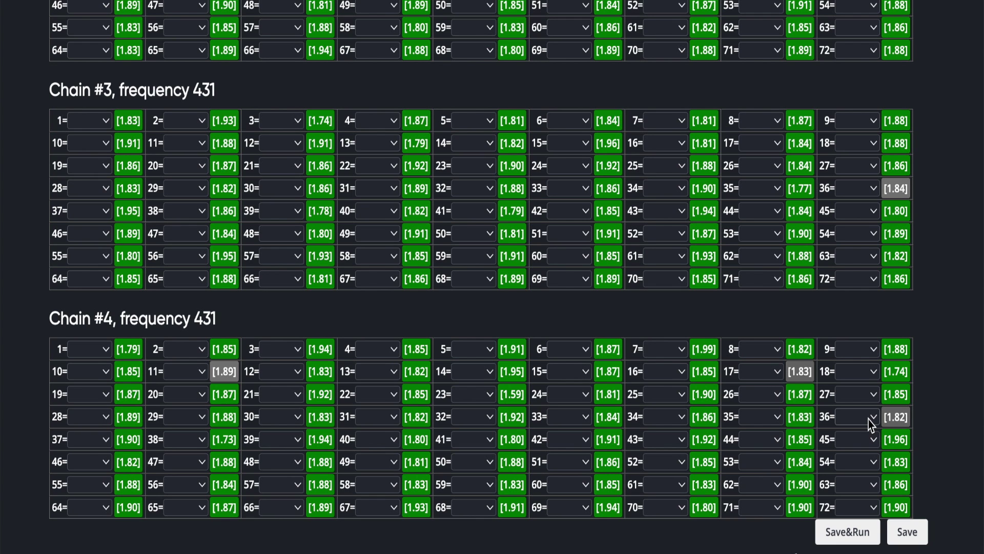
scroll(784, 302, "up", 7)
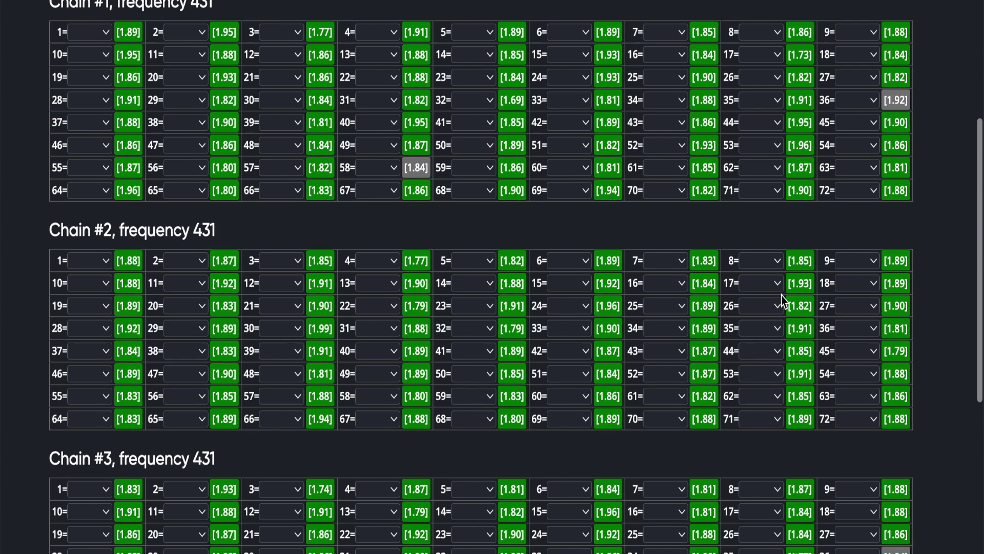
left_click(873, 101)
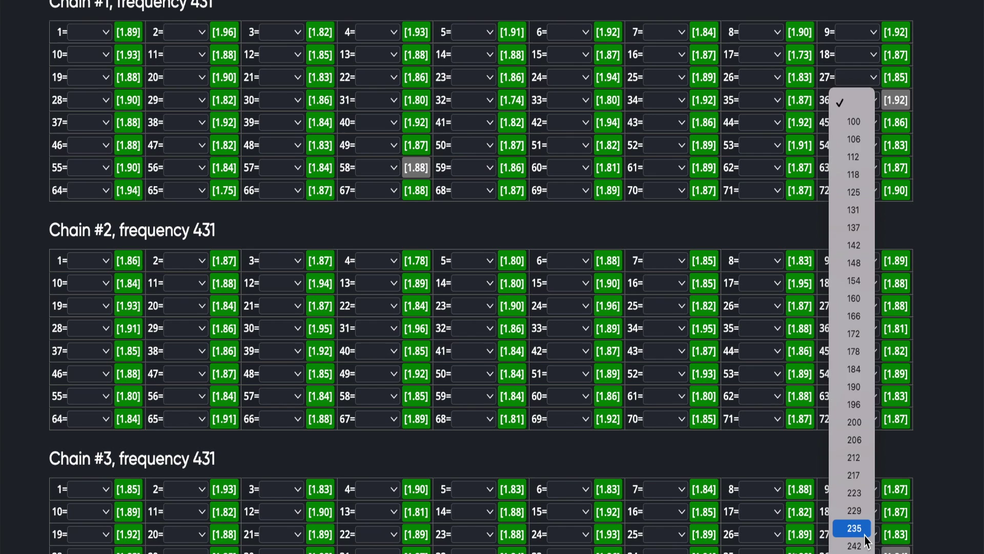
Browse chip 36's frequency values without changing them, then scroll down to Chain #4
scroll(867, 534, "down", 5)
scroll(866, 538, "down", 3)
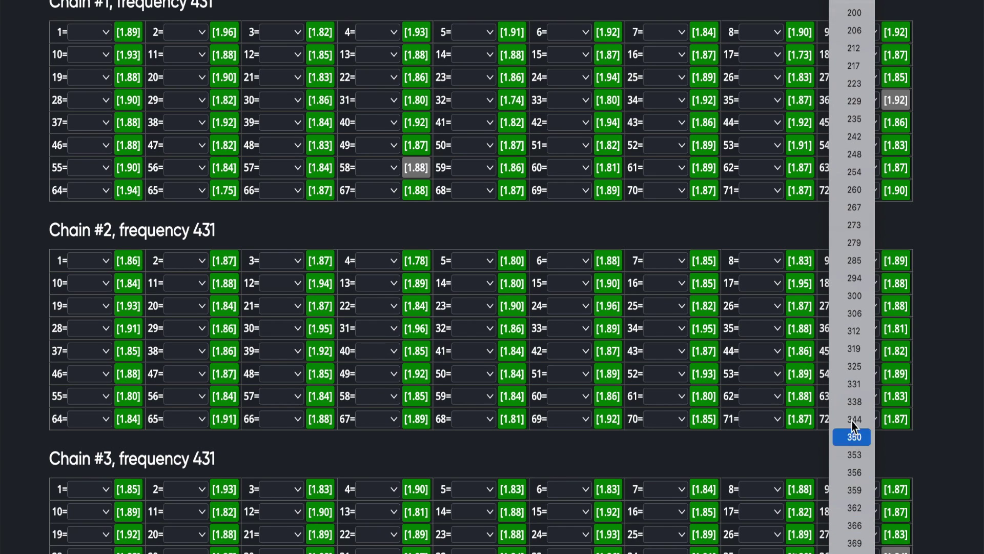
left_click(954, 391)
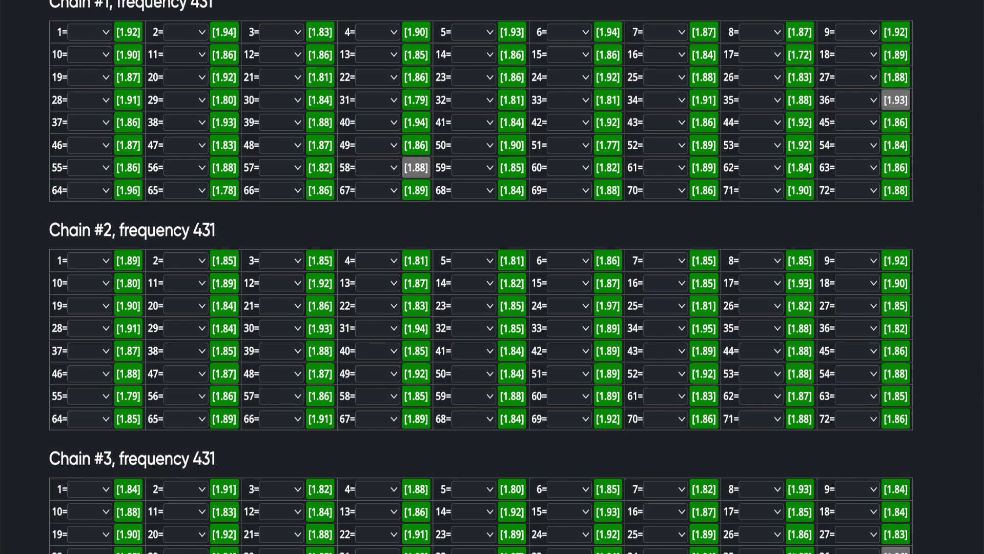
scroll(791, 25, "up", 1)
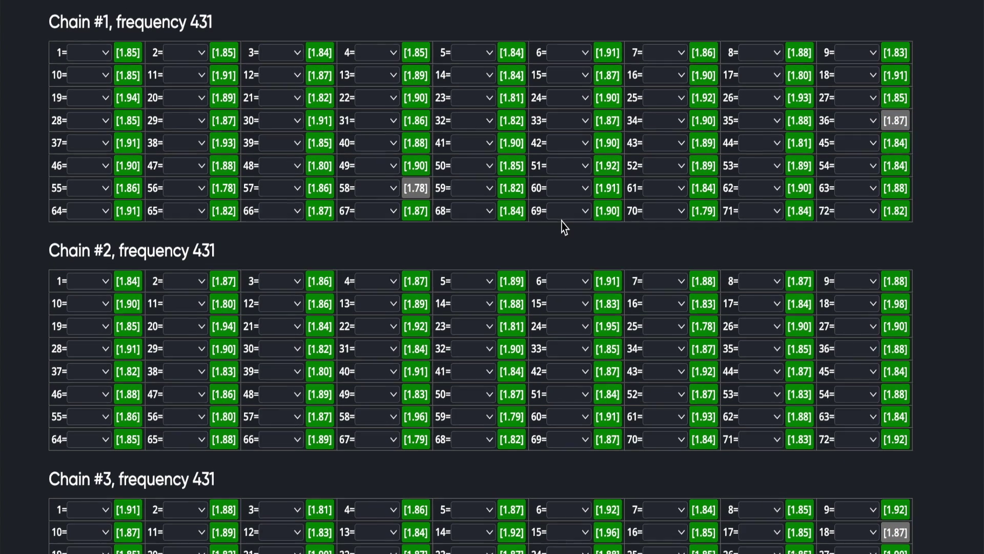
scroll(564, 228, "down", 2)
scroll(564, 227, "down", 3)
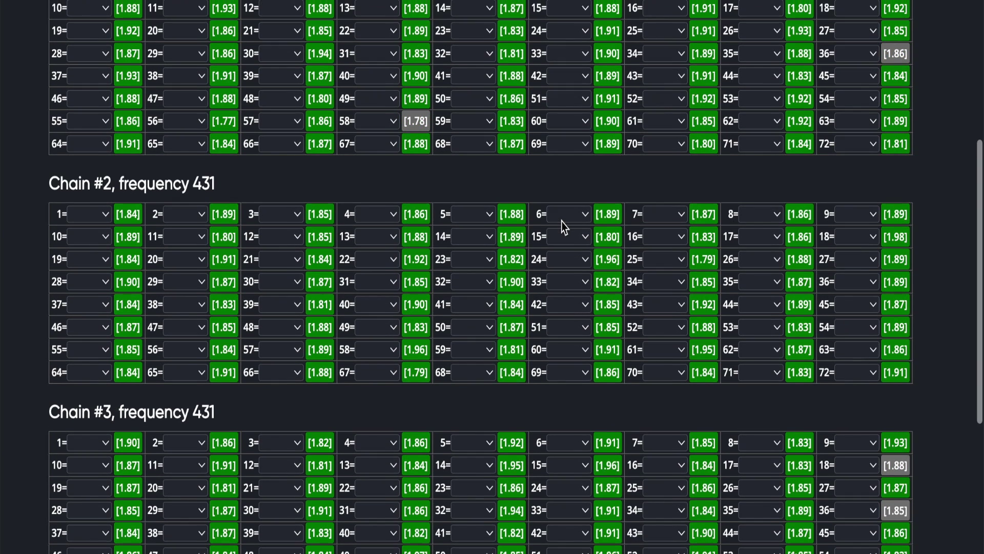
scroll(564, 227, "down", 3)
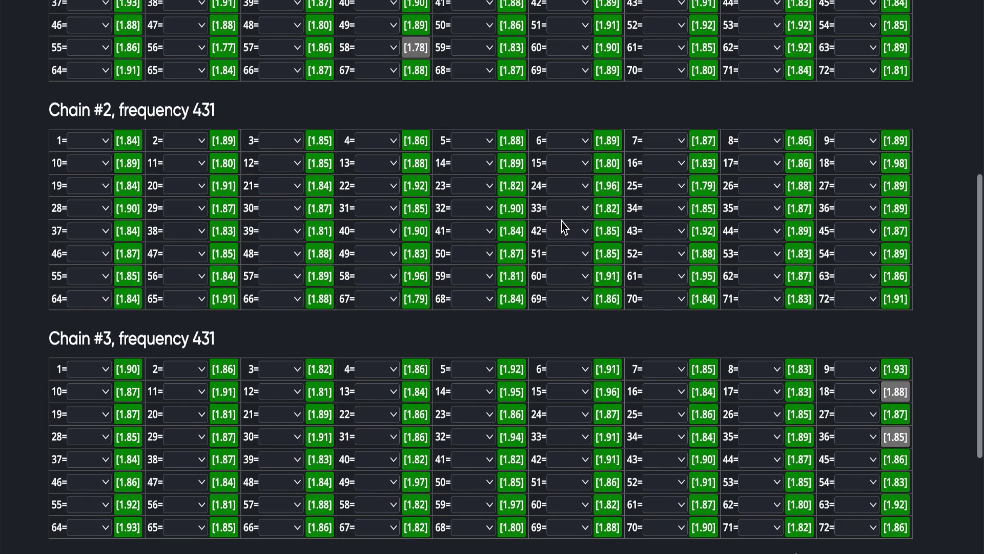
scroll(563, 227, "down", 5)
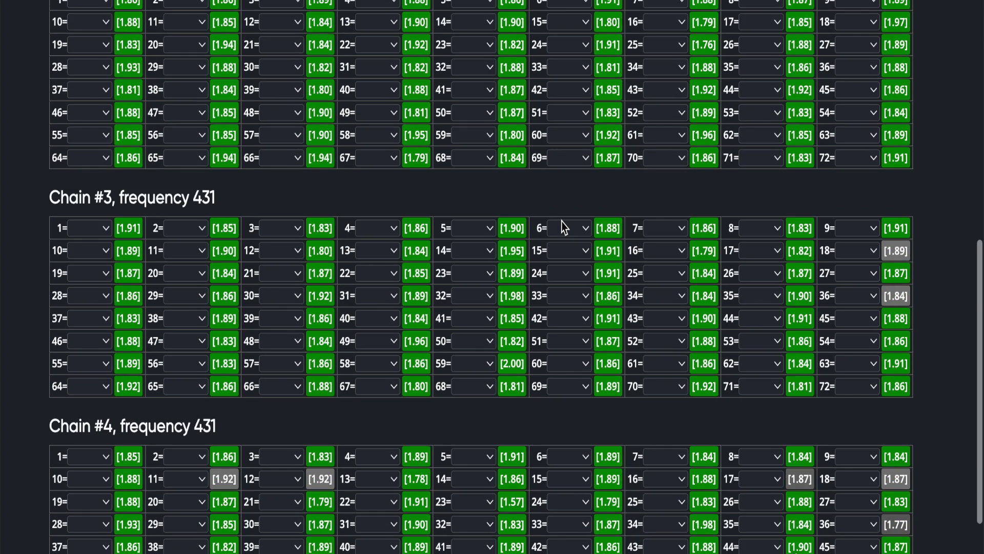
scroll(564, 227, "down", 3)
scroll(564, 227, "down", 3)
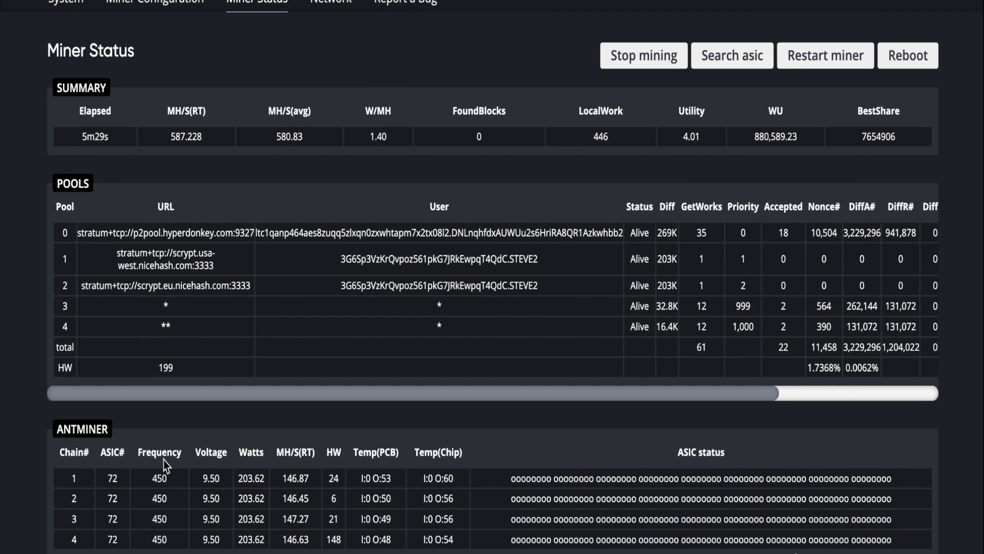
scroll(236, 477, "up", 1)
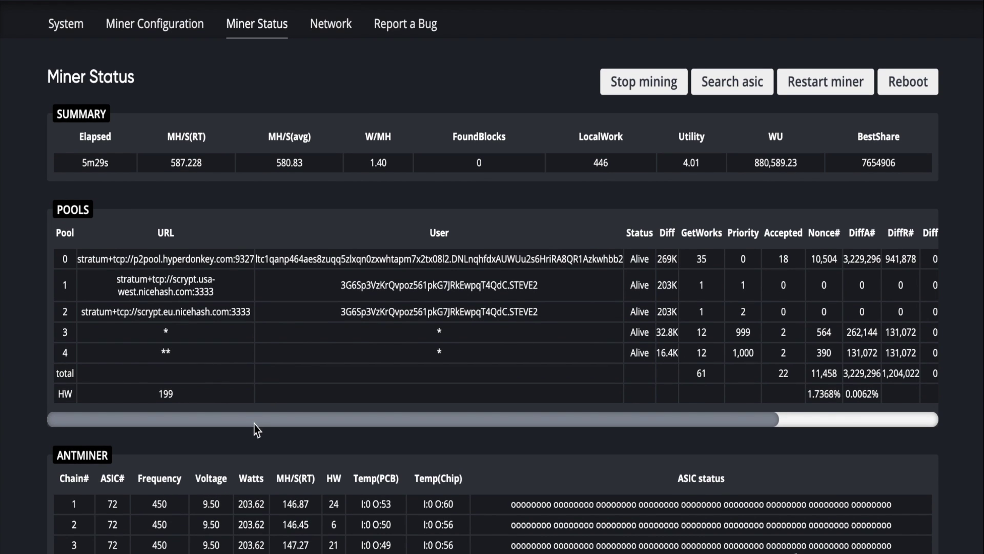
scroll(257, 318, "down", 4)
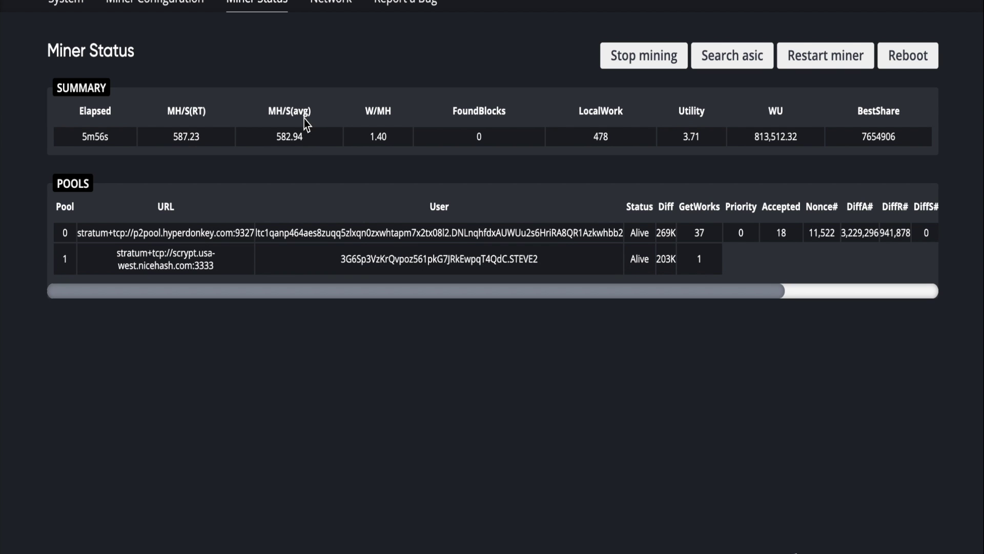
left_click(151, 5)
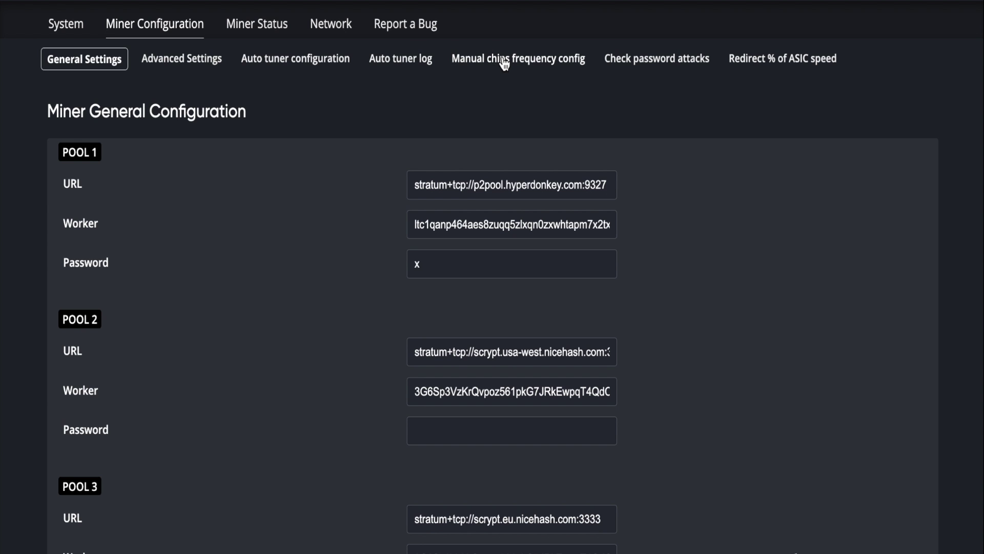
Set chip shading to >=5 HW errors on the 450 MHz chip page and scroll to Chain #4
left_click(505, 63)
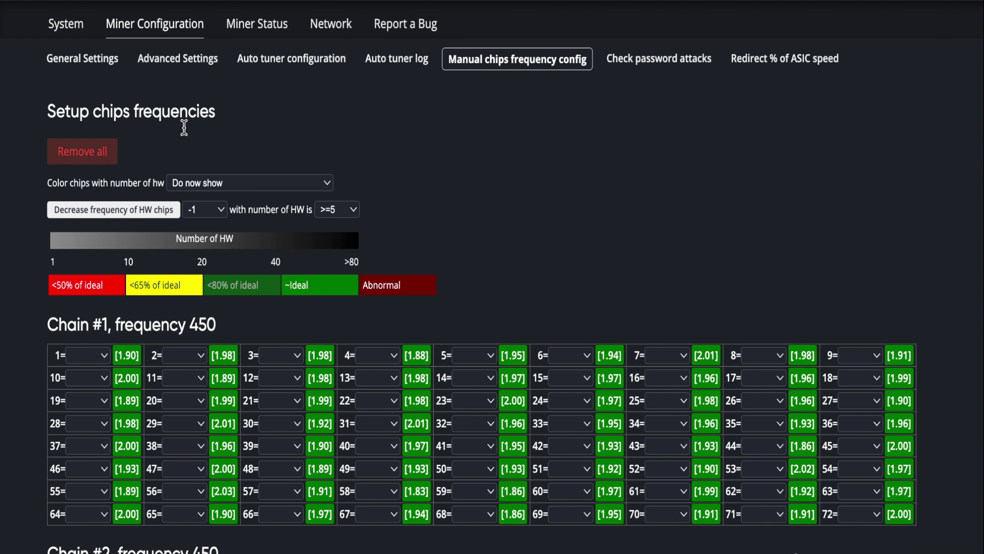
left_click(252, 182)
left_click(248, 201)
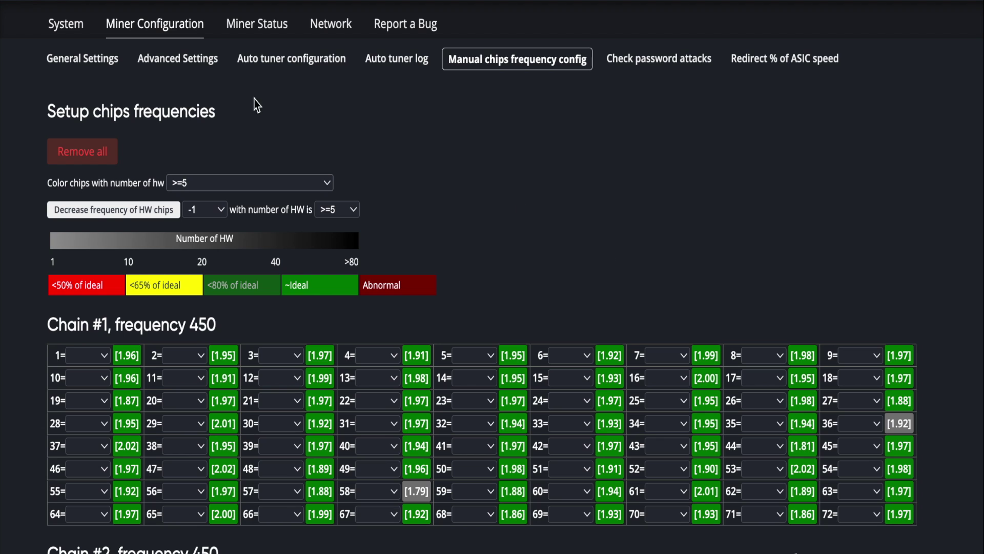
left_click(177, 59)
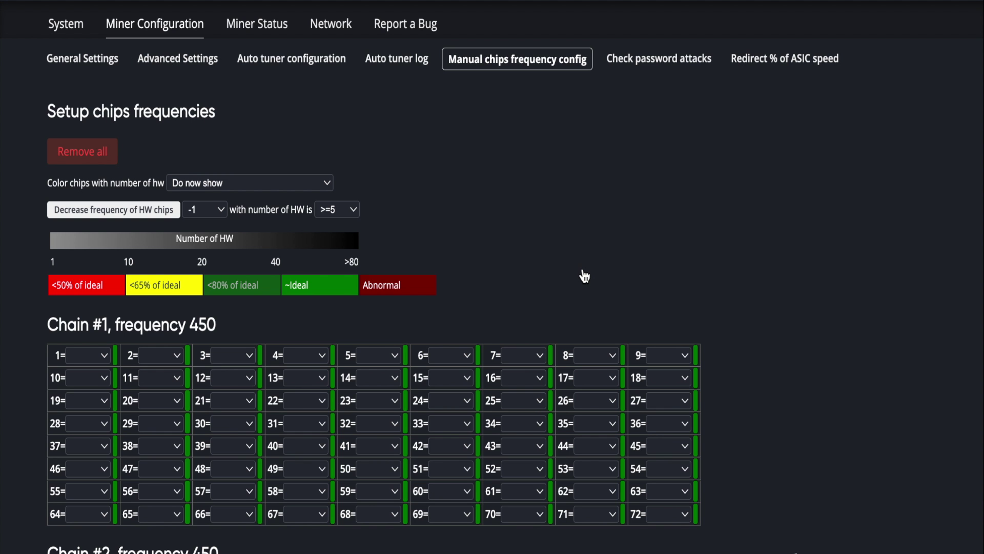
left_click(233, 185)
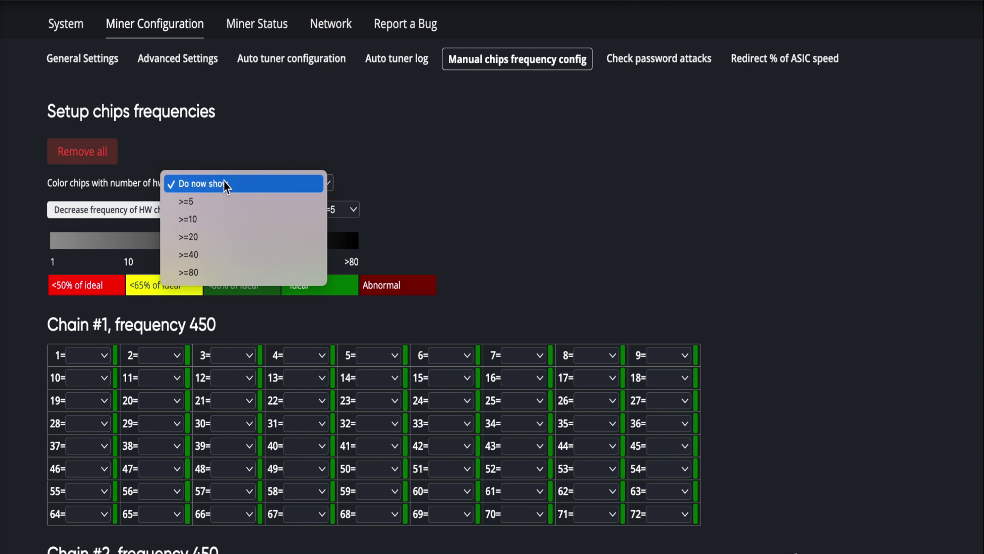
left_click(213, 201)
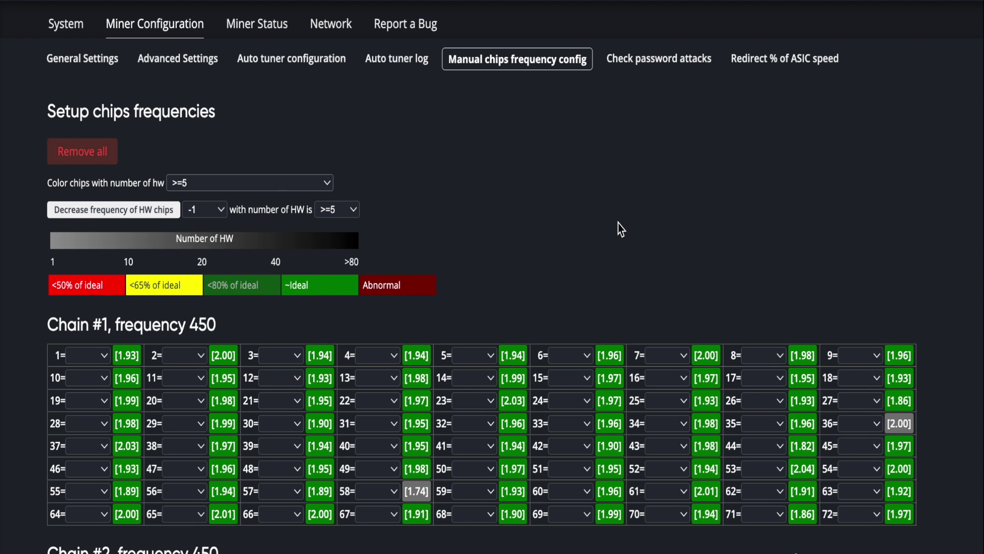
scroll(617, 226, "down", 2)
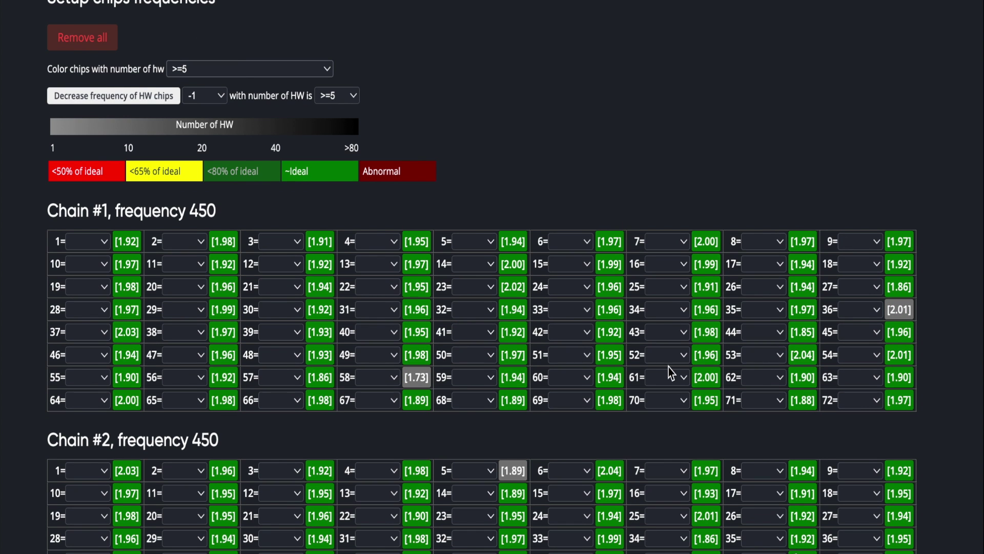
scroll(670, 369, "down", 7)
scroll(787, 455, "down", 3)
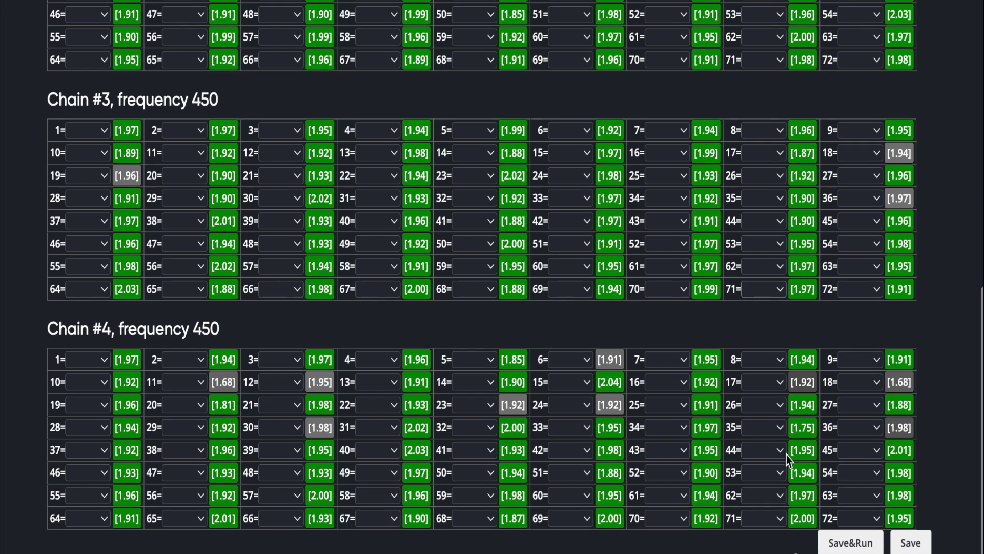
Set Chain #4 chips 18 and 36 to 384 MHz
left_click(876, 383)
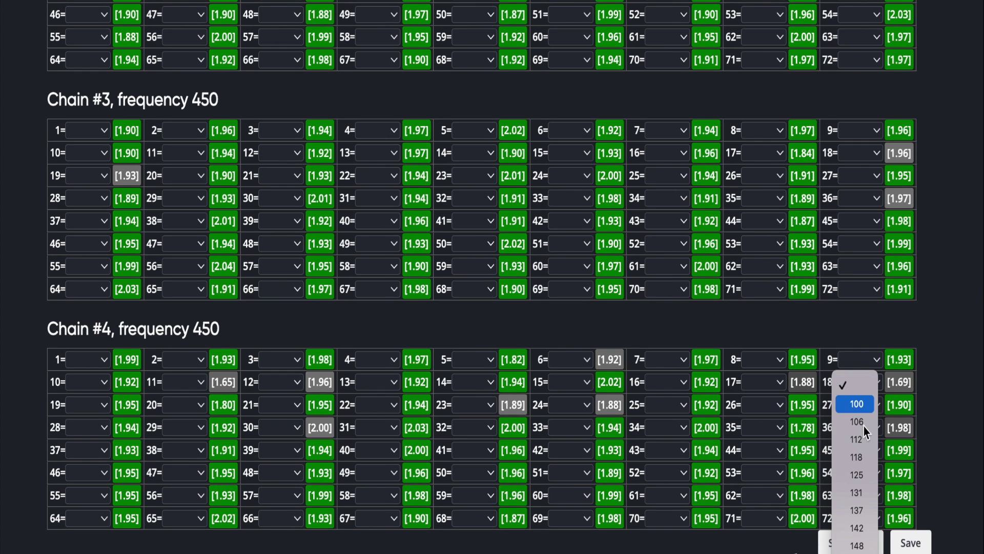
scroll(859, 446, "down", 10)
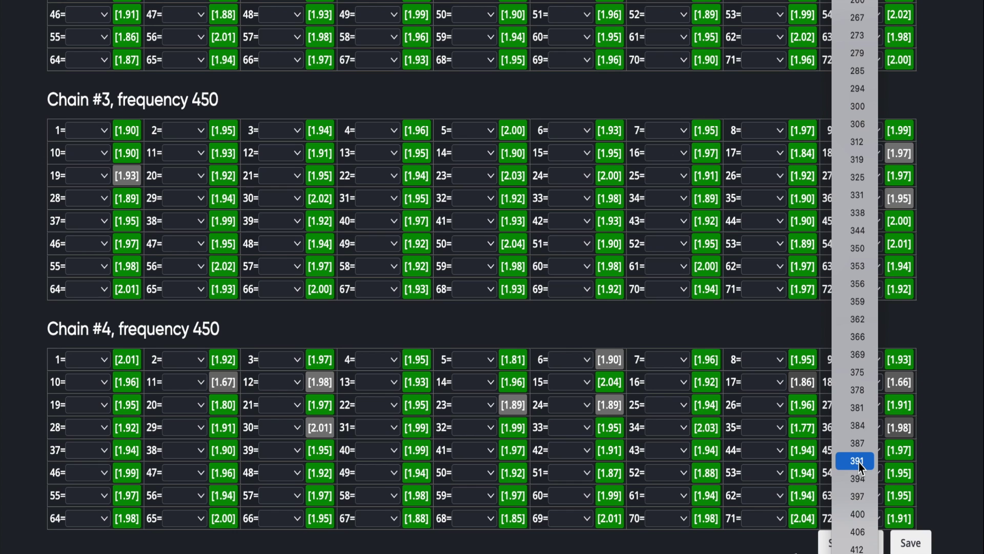
left_click(858, 425)
left_click(879, 427)
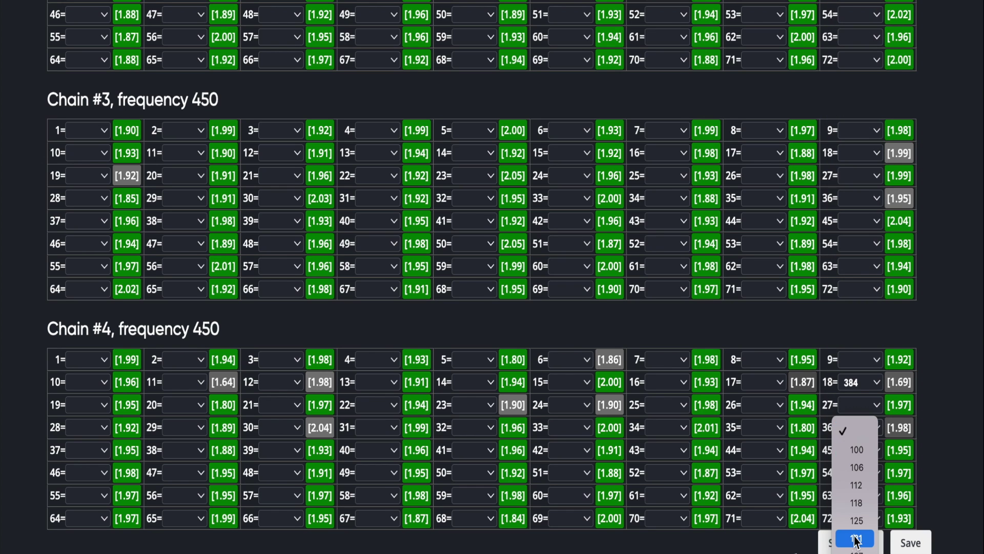
scroll(855, 535, "down", 5)
scroll(855, 536, "down", 5)
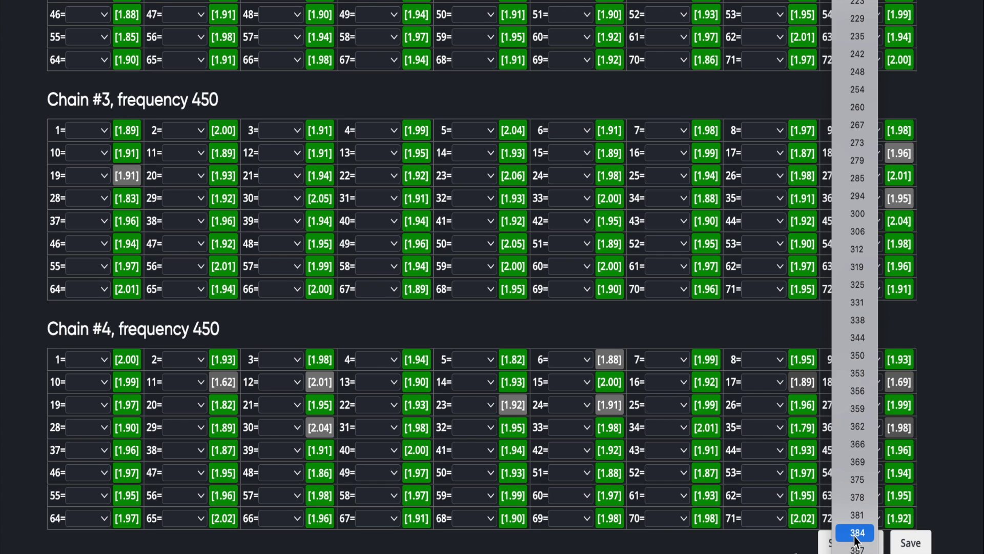
left_click(855, 533)
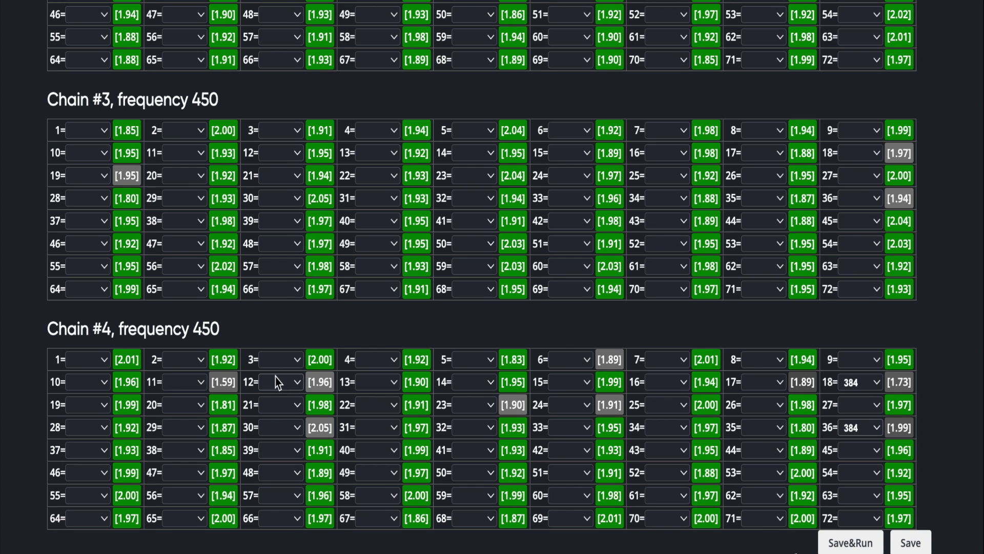
Set Chain #4 chip 12 to 431 MHz and return to the top of the page
left_click(302, 394)
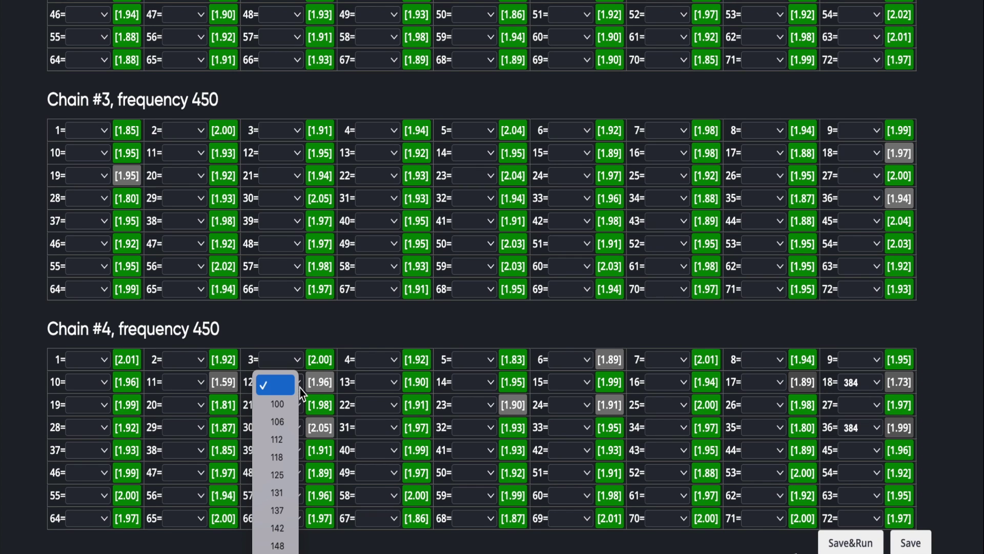
scroll(279, 512, "down", 5)
scroll(290, 515, "down", 8)
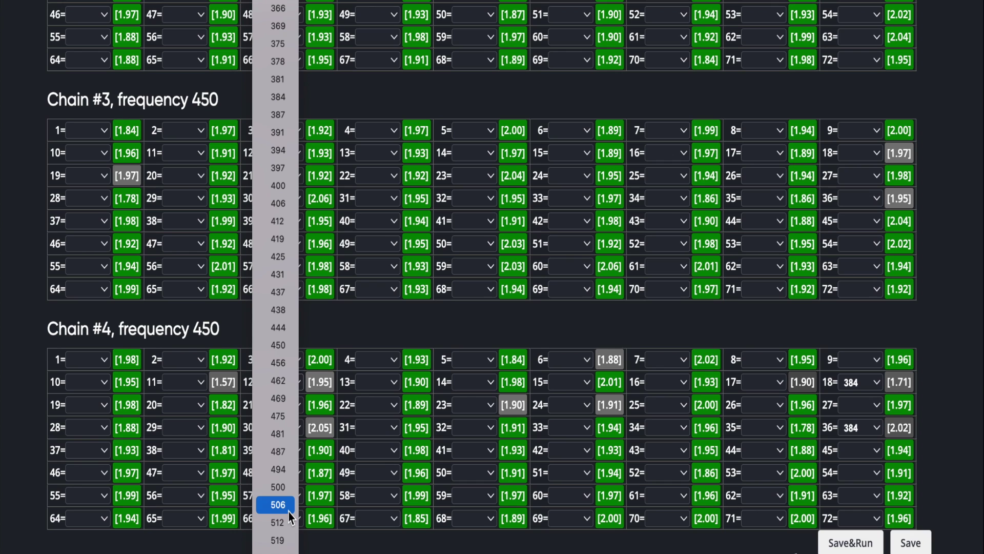
left_click(277, 275)
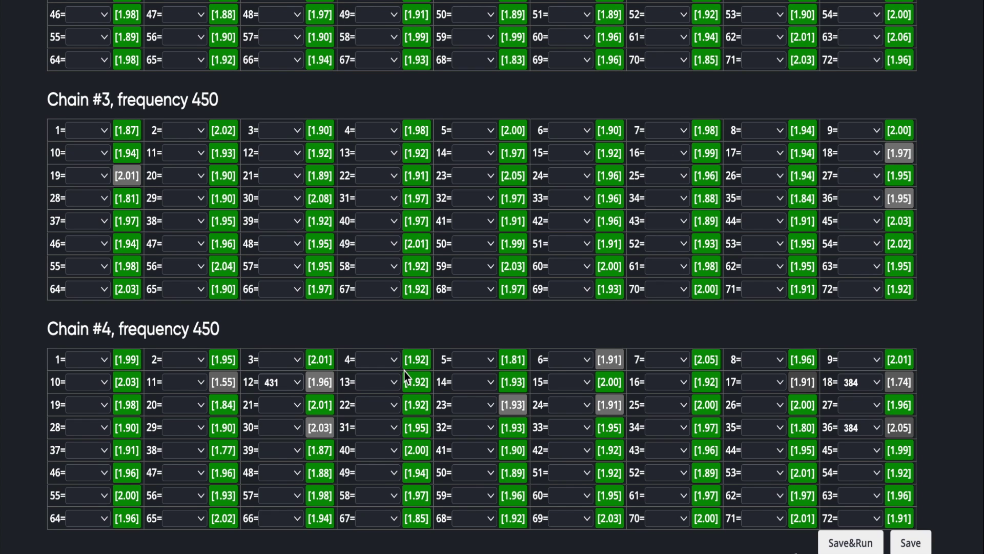
scroll(405, 372, "up", 2)
scroll(404, 371, "up", 10)
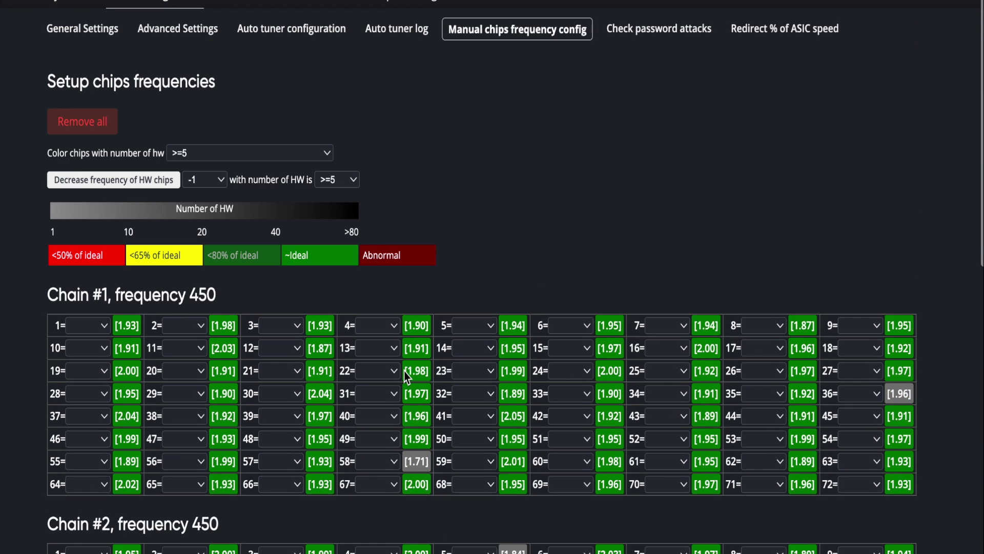
Set the hardware-error chip colouring threshold to >=20
scroll(404, 372, "up", 1)
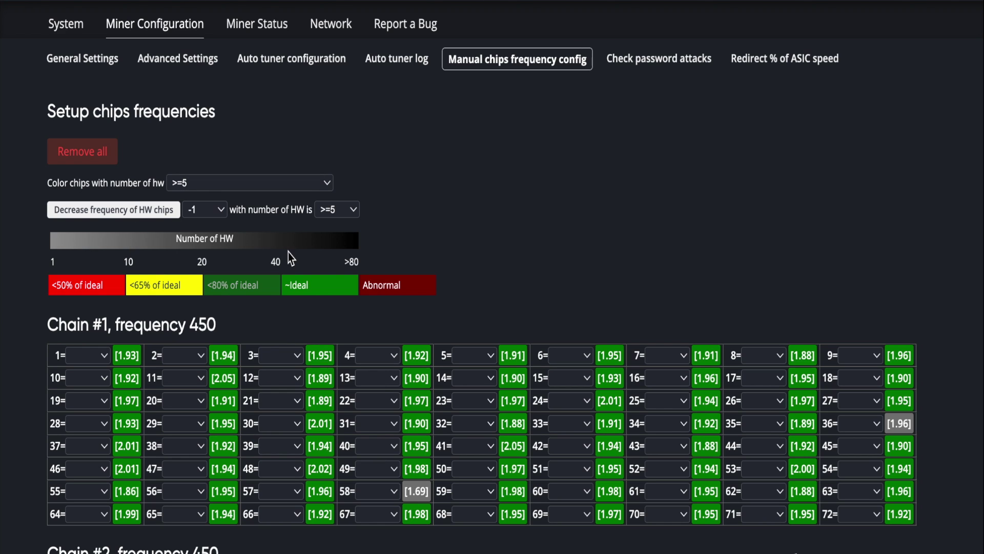
left_click(325, 184)
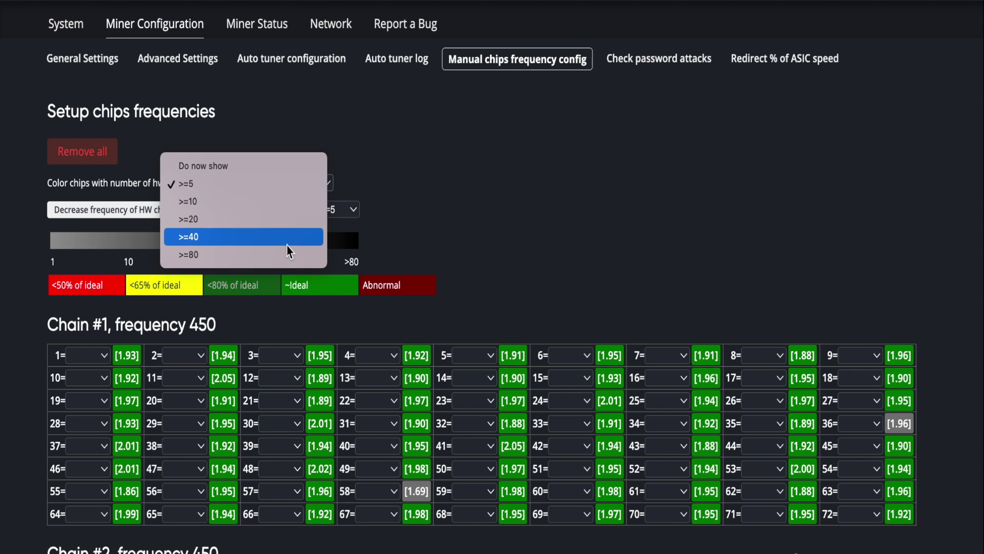
left_click(298, 219)
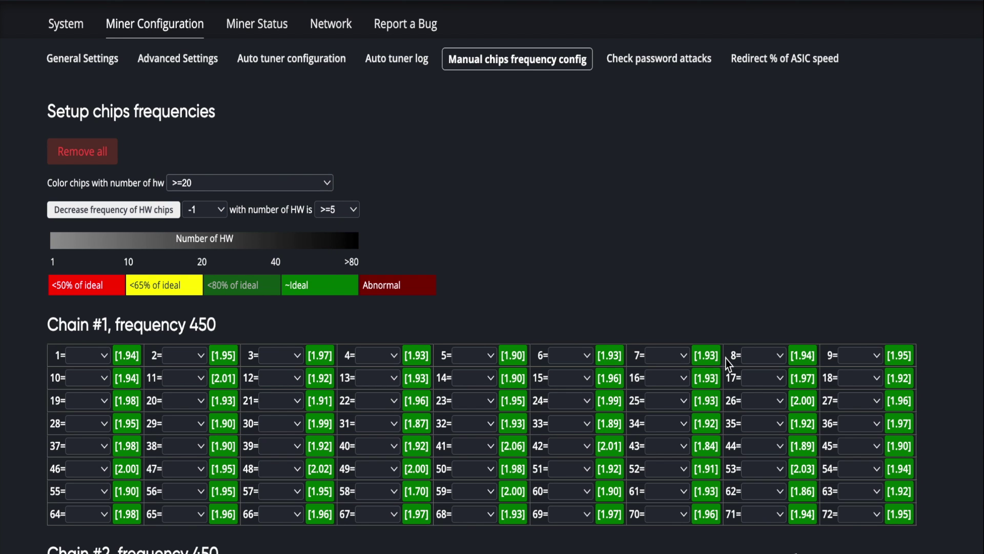
Set Chain #4 chip 17 to 384 MHz
scroll(807, 301, "down", 14)
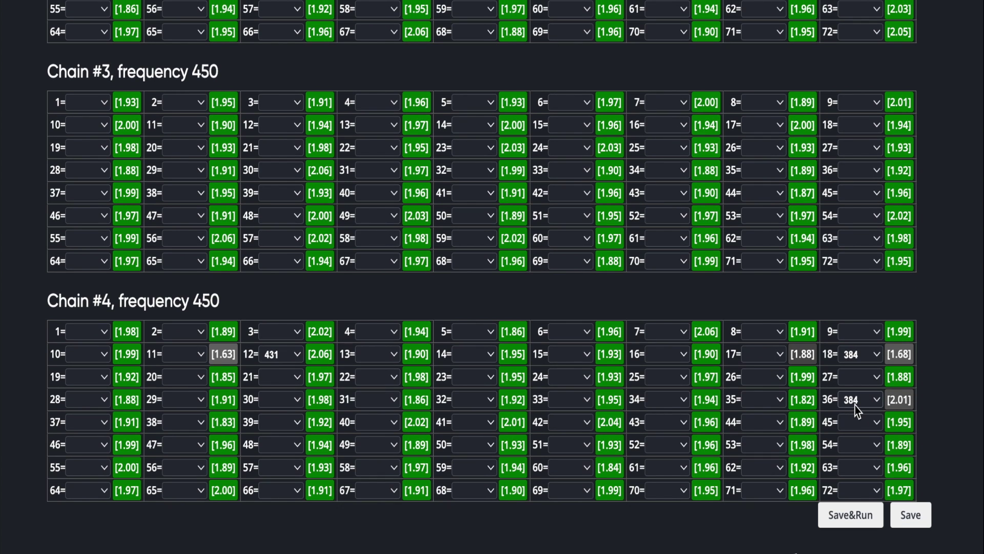
left_click(782, 357)
scroll(771, 521, "down", 10)
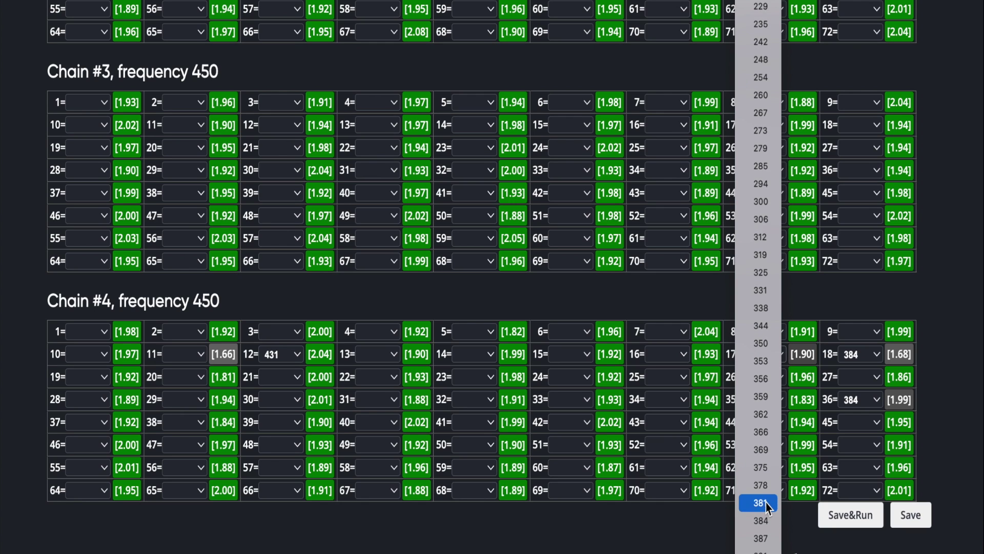
left_click(771, 521)
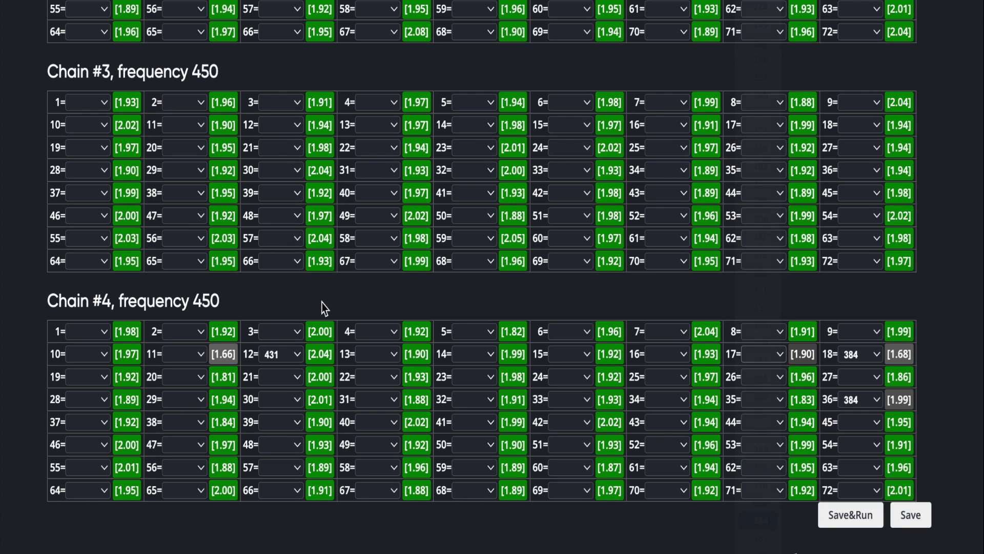
Review Chain #4 chip 11's frequency choices without changing it, then bring up the application switcher
left_click(195, 358)
scroll(177, 541, "down", 5)
scroll(177, 542, "down", 3)
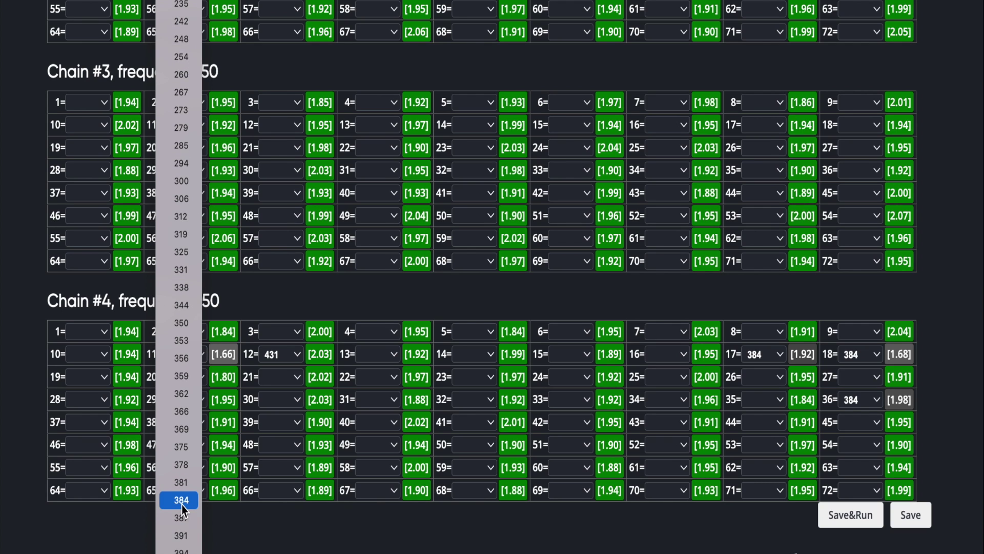
key("Escape")
key("super+Tab")
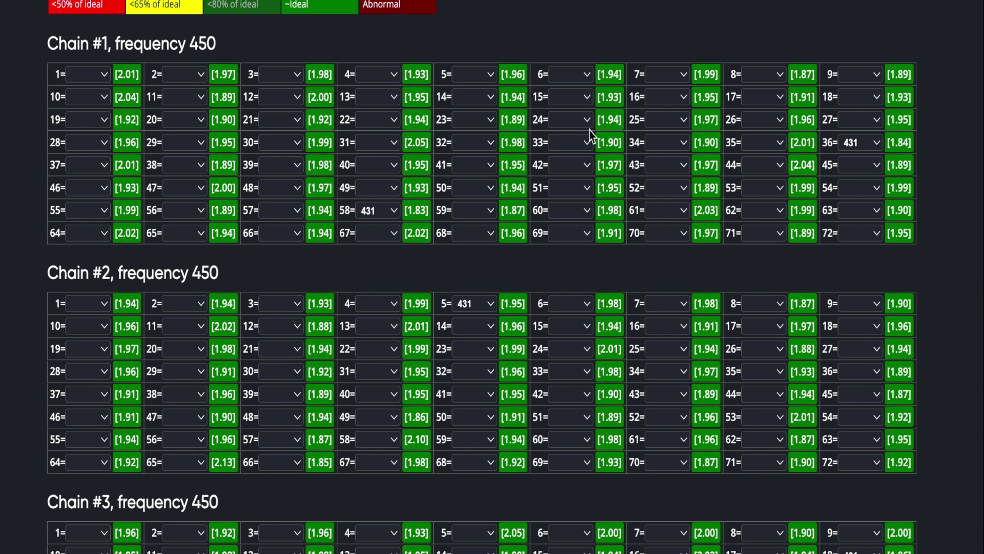
scroll(590, 130, "up", 5)
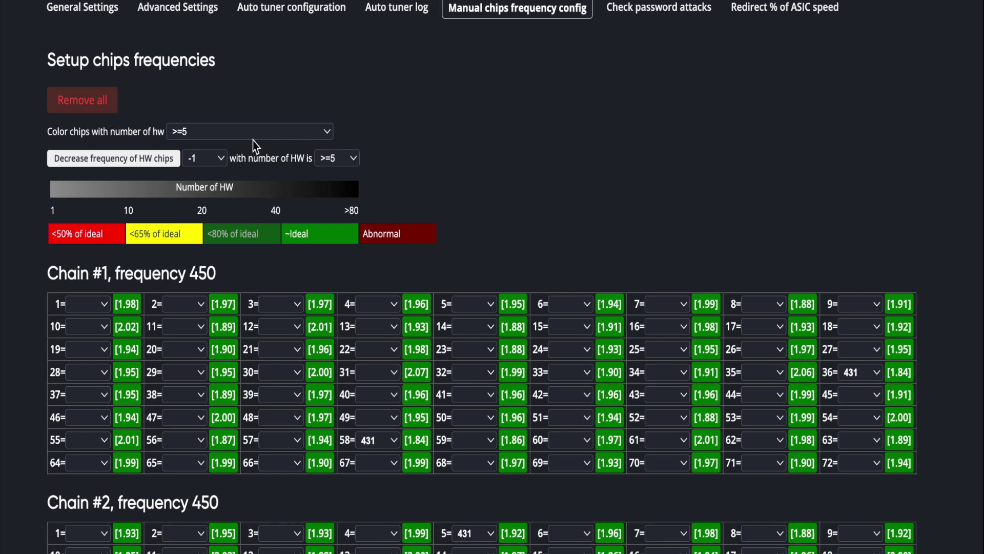
scroll(592, 215, "down", 5)
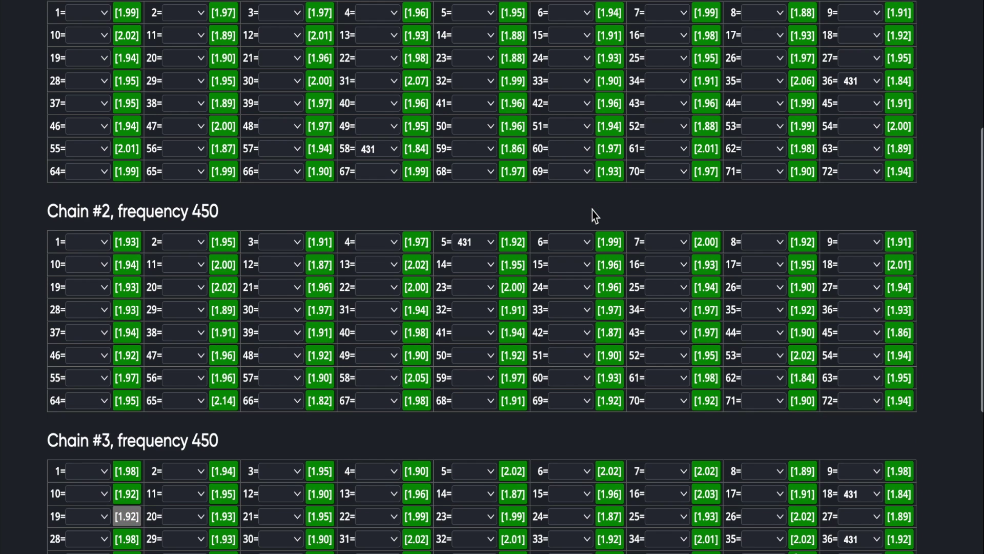
scroll(592, 215, "up", 1)
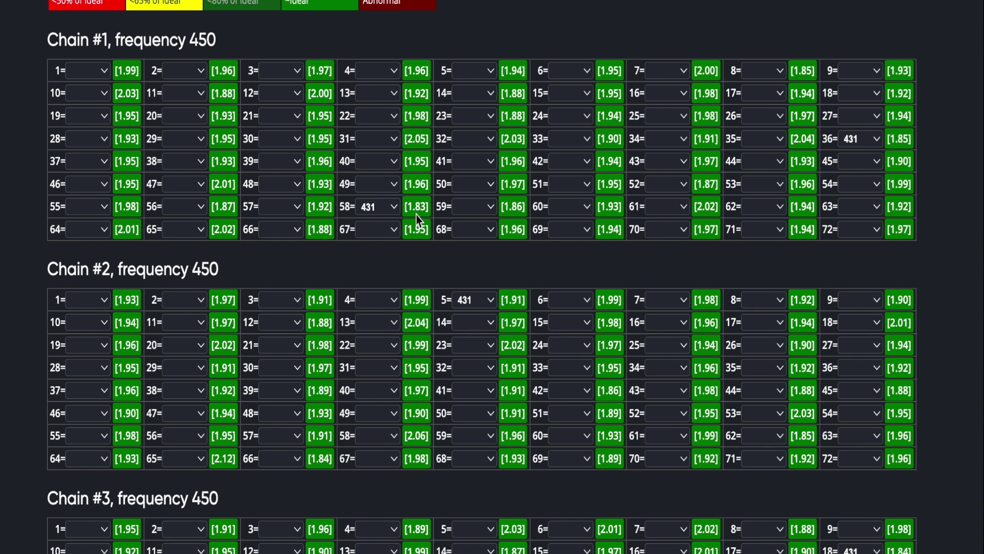
scroll(418, 218, "down", 3)
scroll(418, 218, "down", 2)
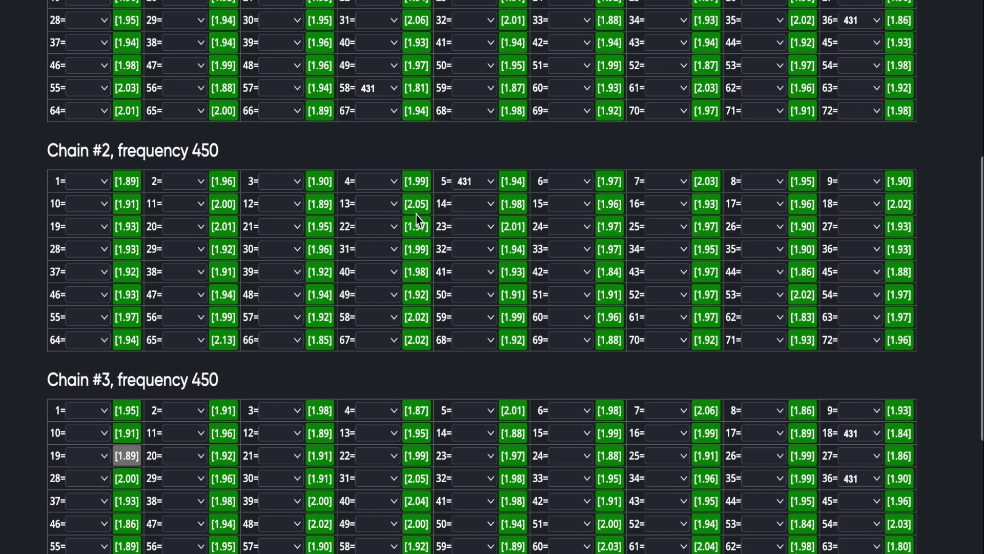
scroll(539, 180, "down", 2)
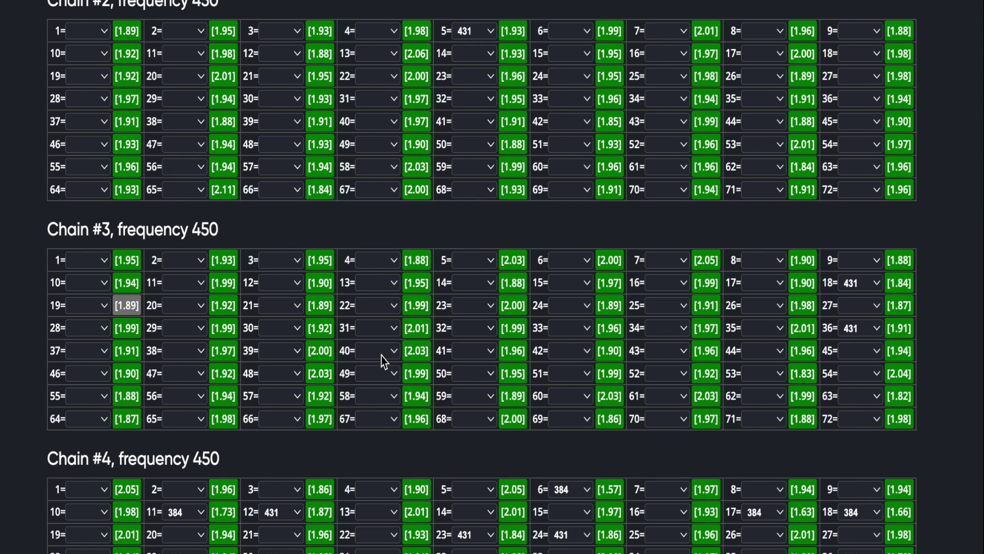
scroll(384, 358, "down", 3)
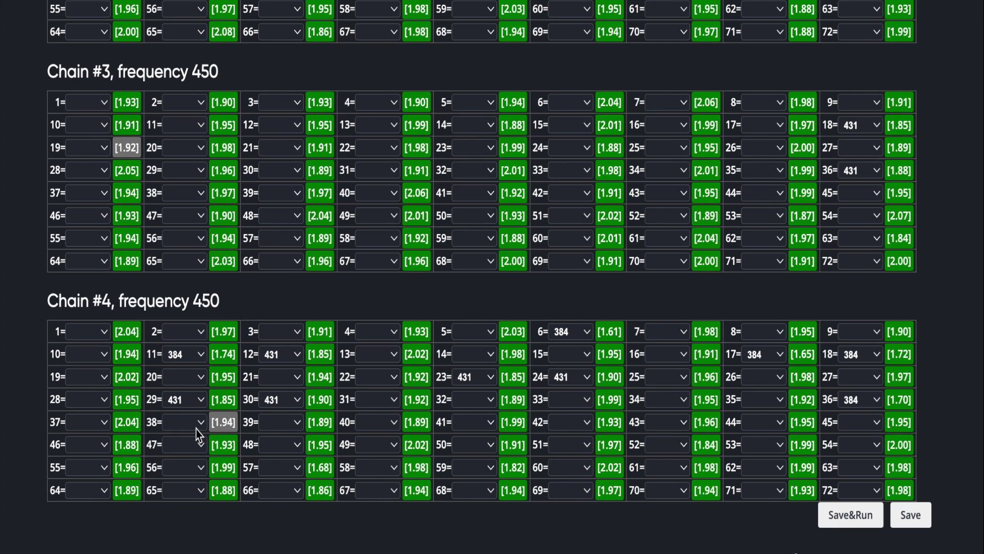
scroll(232, 420, "up", 14)
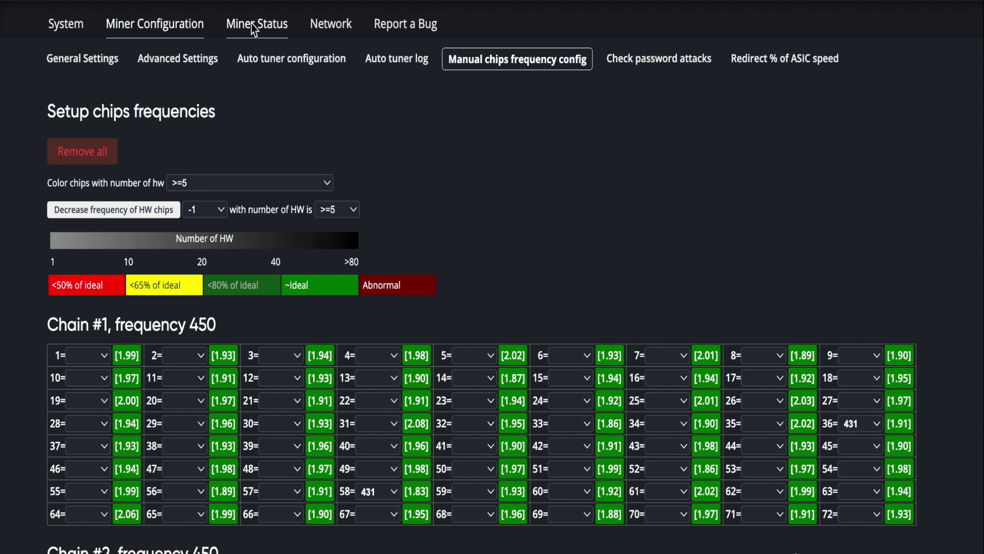
left_click(251, 24)
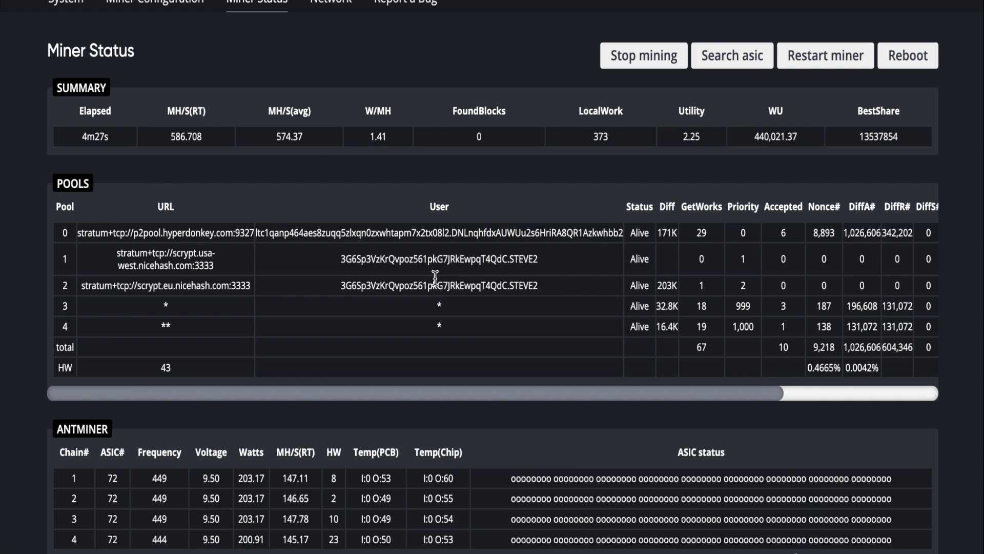
Scroll through the Miner Status Summary, Pools and Antminer tables to review hashrate and hardware errors
scroll(533, 375, "down", 1)
scroll(528, 375, "down", 1)
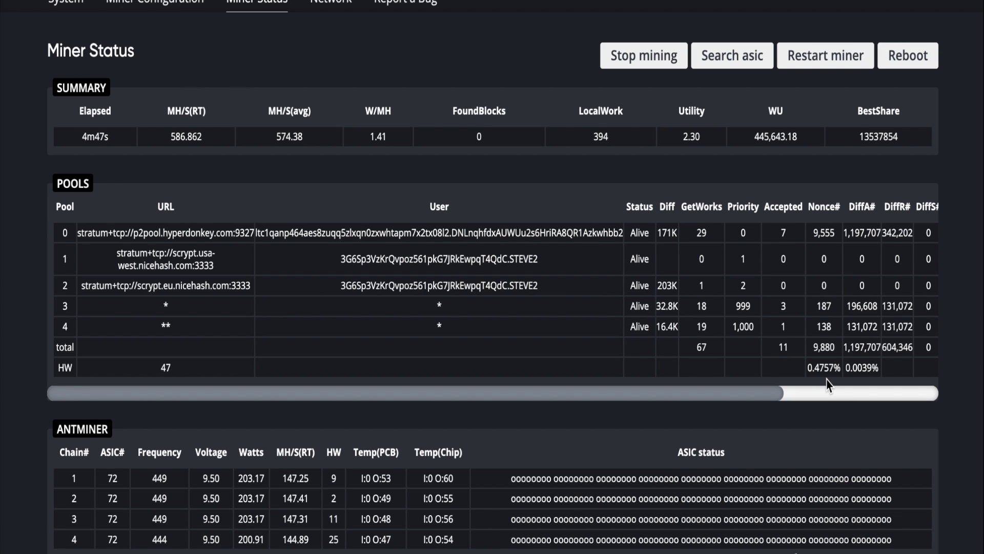
scroll(519, 277, "down", 1)
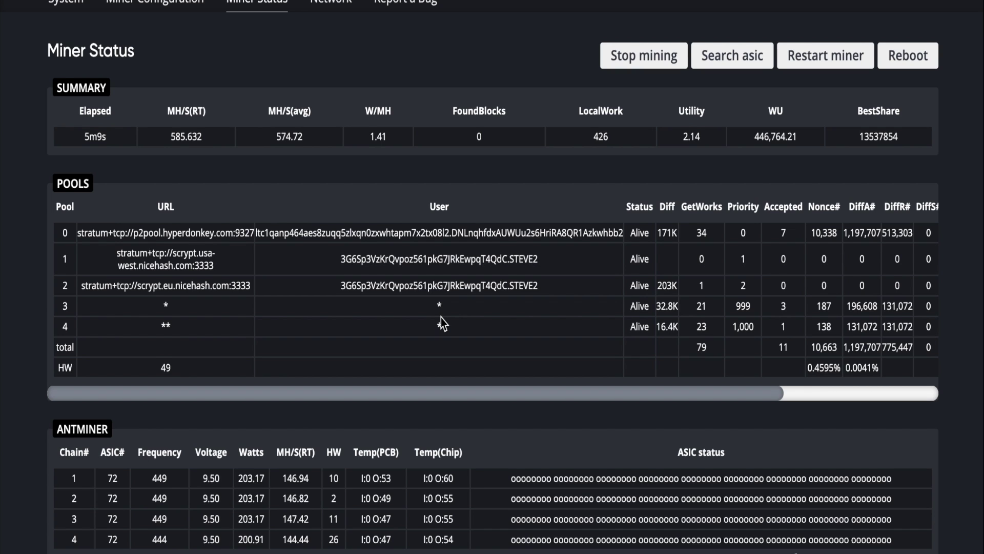
scroll(441, 316, "down", 1)
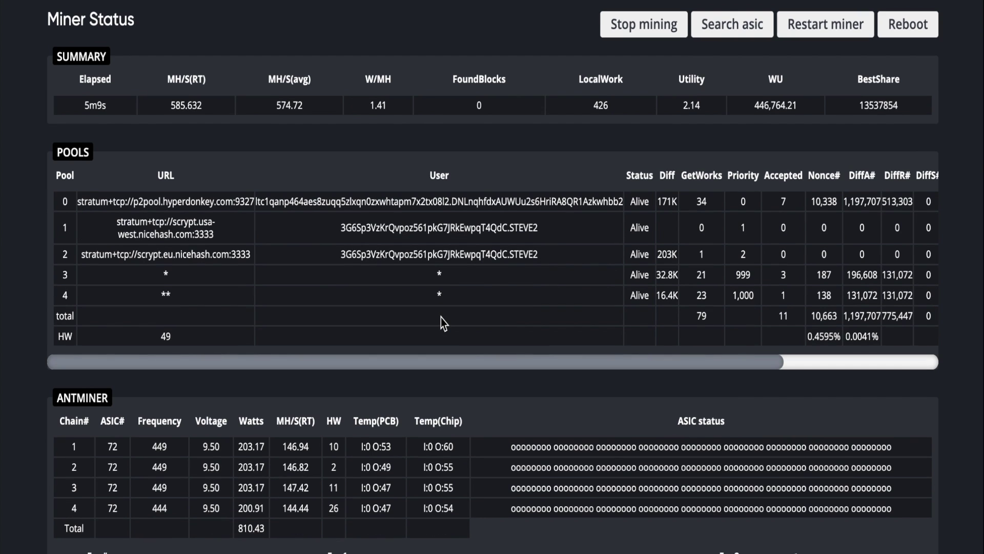